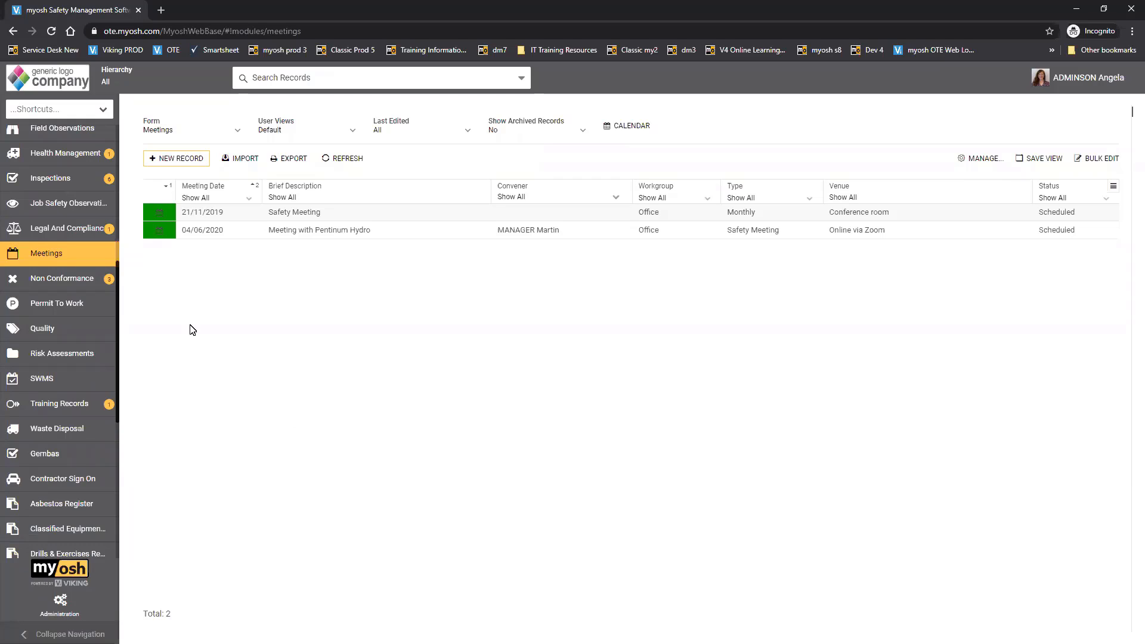
# - Create a new meeting record, expand its form over the record list, and set the workgroup to Office
pyautogui.click(178, 159)
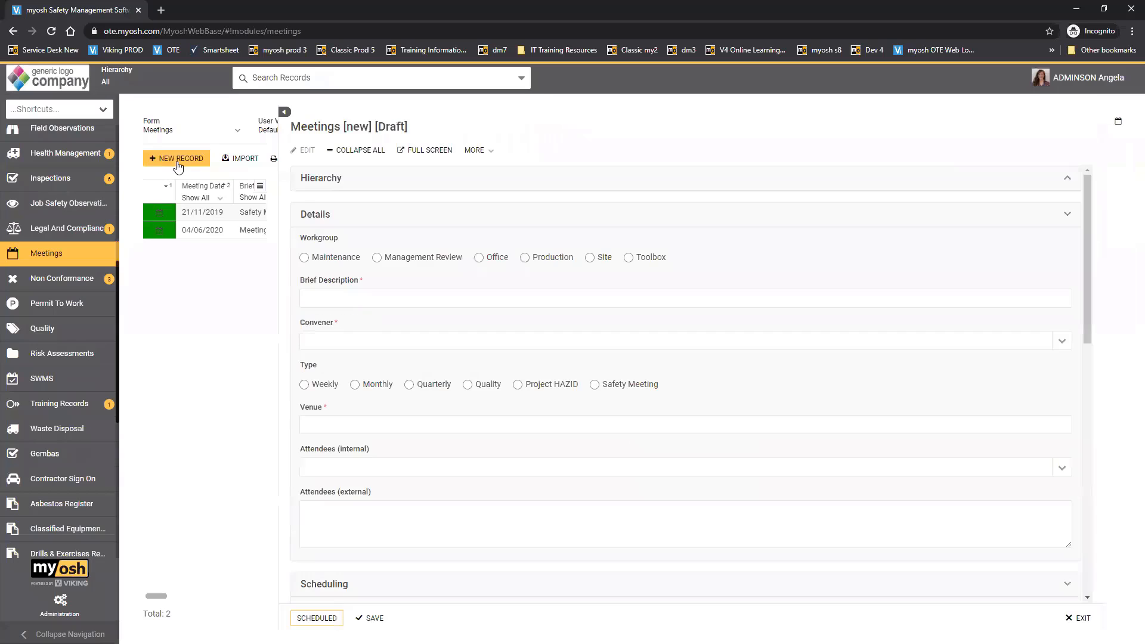
pyautogui.click(289, 112)
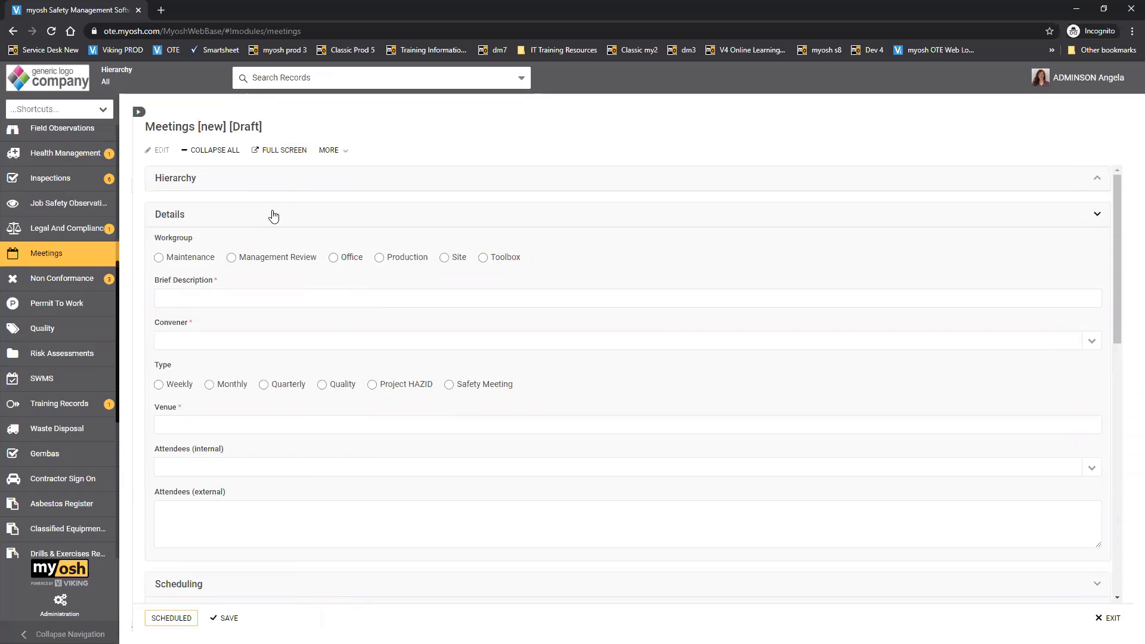
pyautogui.doubleClick(173, 239)
pyautogui.click(333, 258)
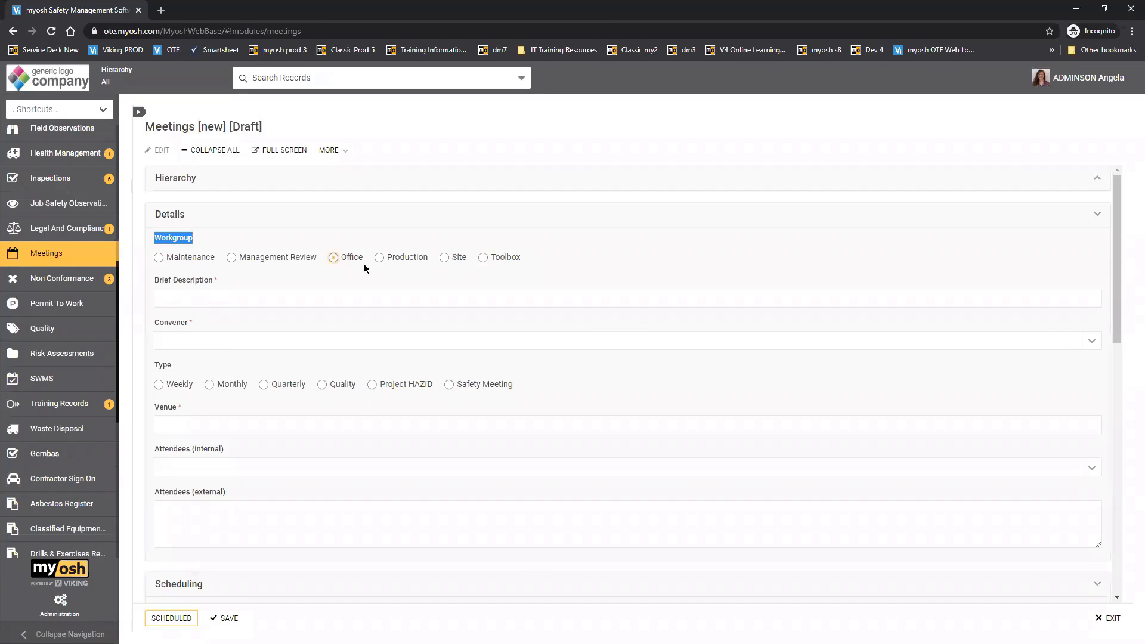
# - Enter "Staff Meeting" as the meeting's brief description and choose the signed-in administrator as convener
pyautogui.click(878, 300)
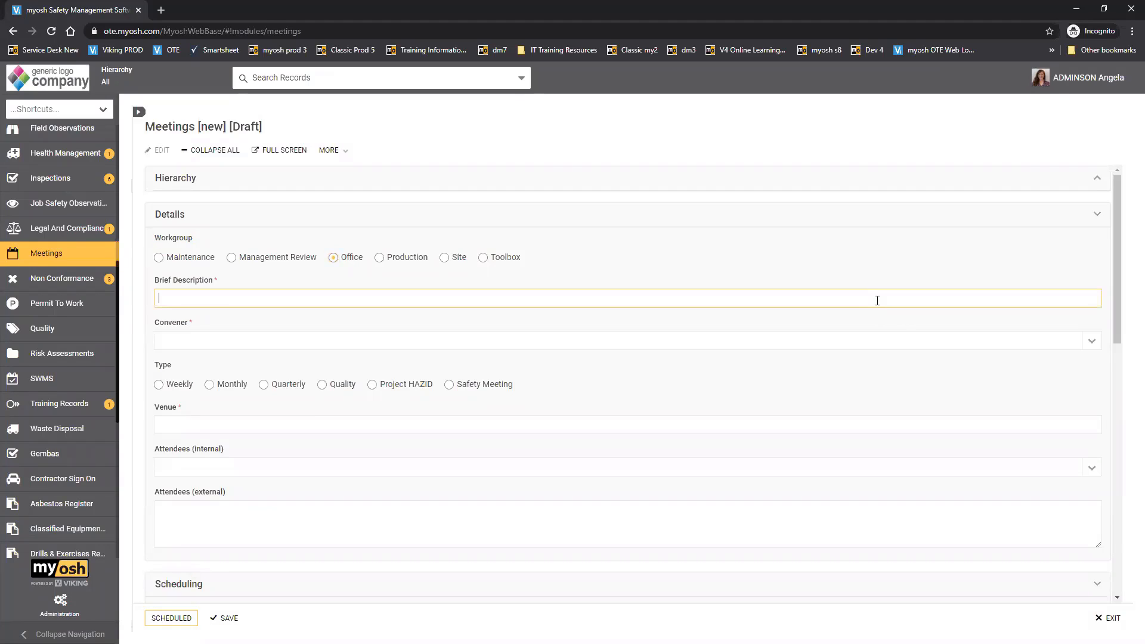
pyautogui.write('Staff')
pyautogui.write(' S')
pyautogui.write('Meeting')
pyautogui.click(1093, 341)
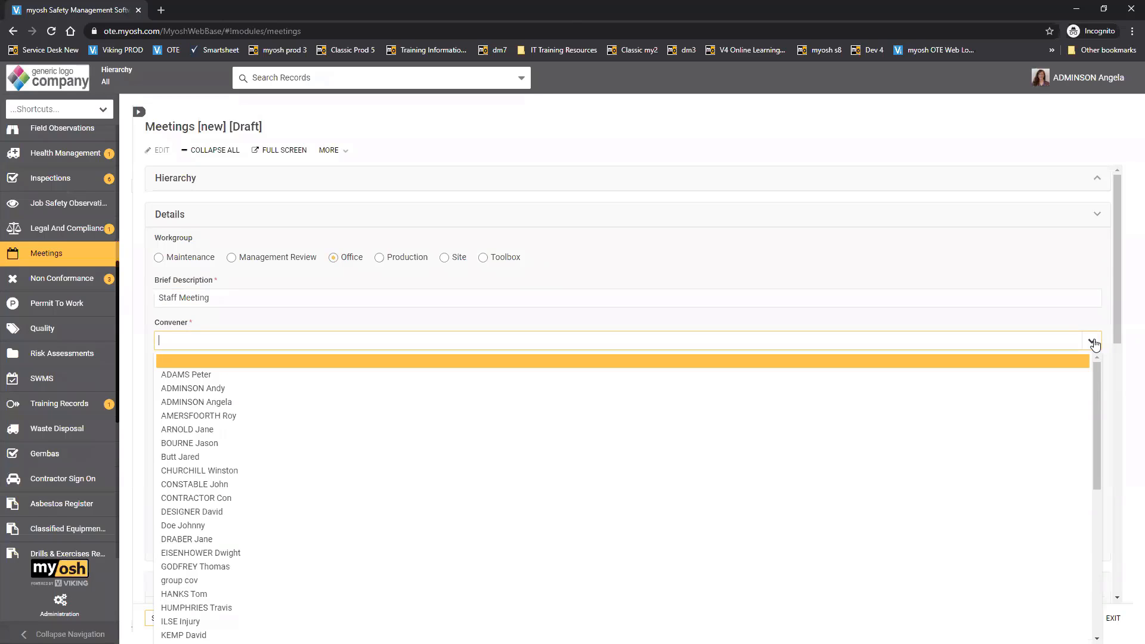
pyautogui.click(979, 404)
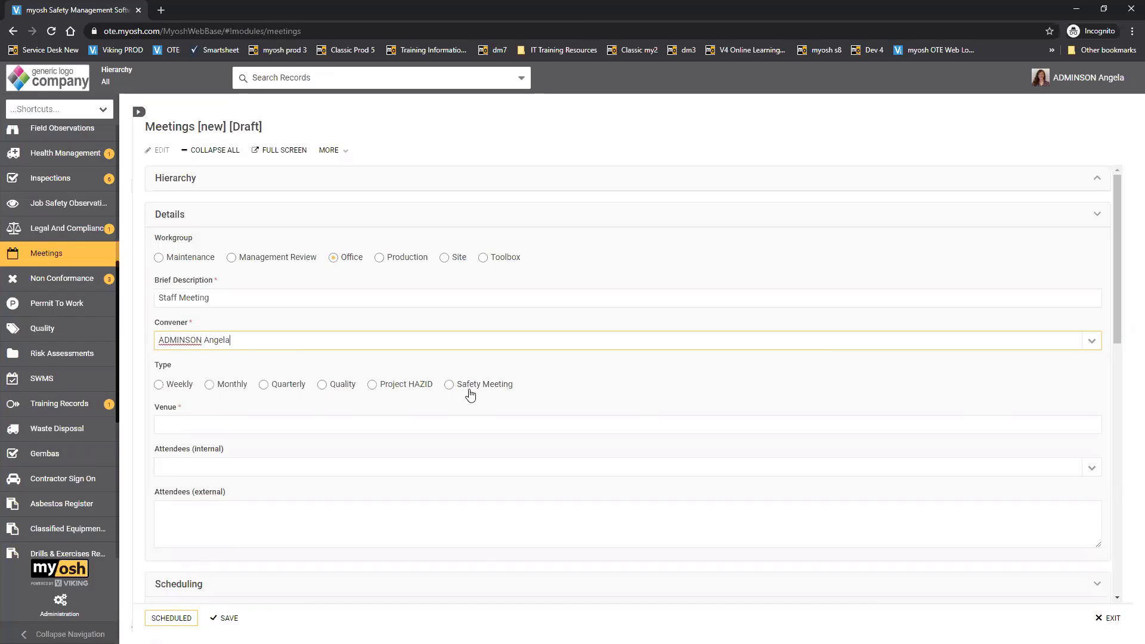
# - Set the meeting type to Monthly and enter "Main Office" as the venue
pyautogui.click(236, 387)
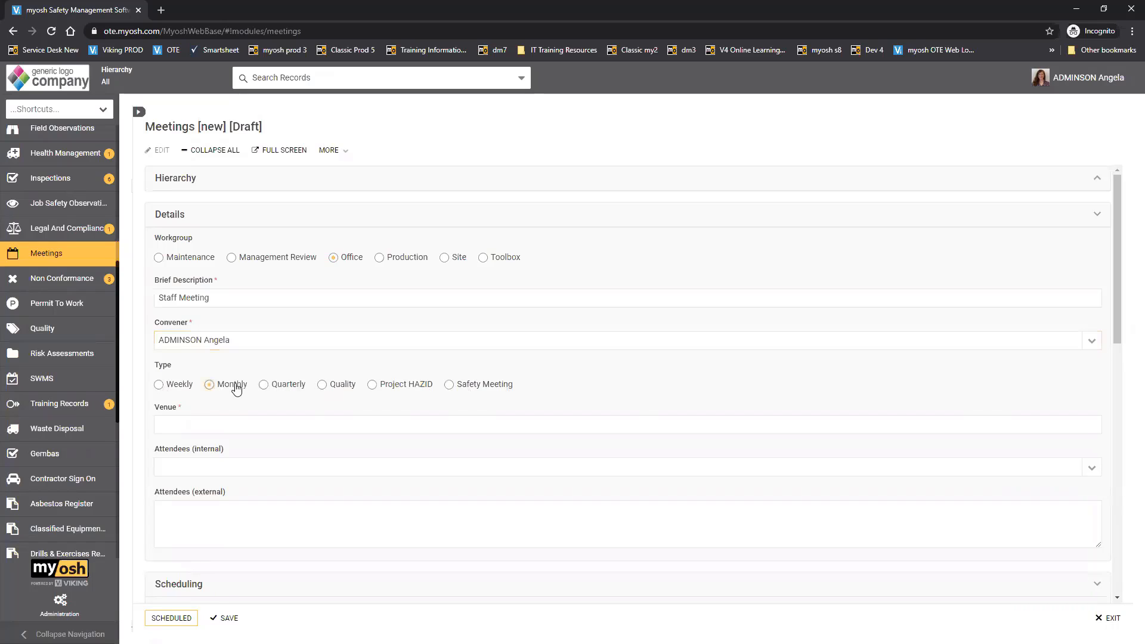
pyautogui.click(883, 417)
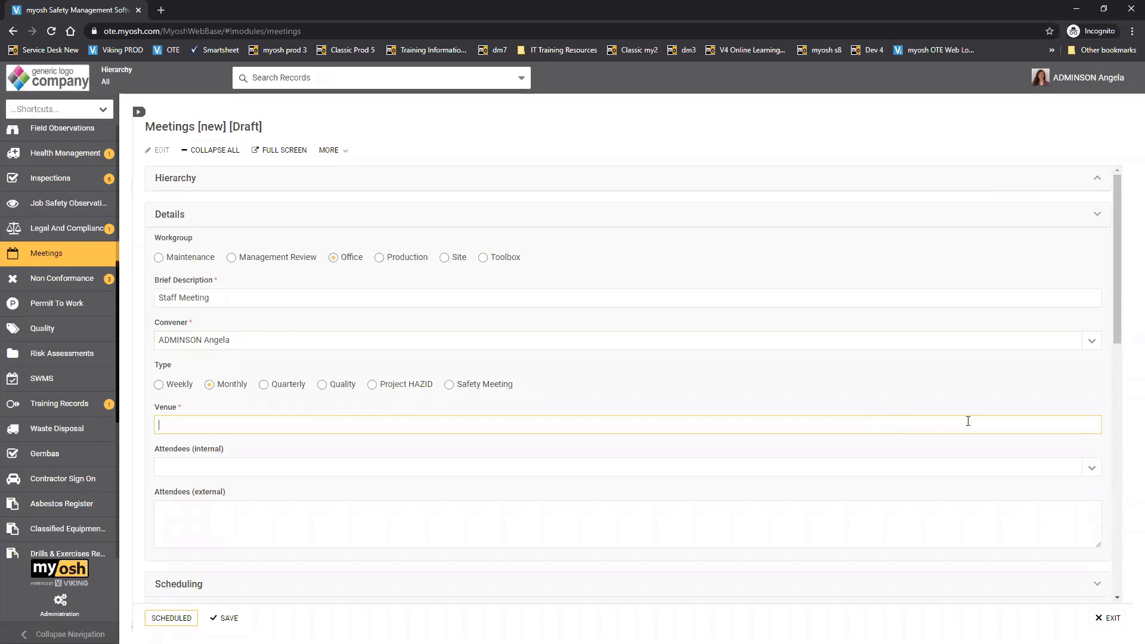
pyautogui.write('Main Office')
# - Add three people from the staff list as internal attendees of the meeting
pyautogui.moveTo(1120, 340); pyautogui.dragTo(1122, 401)
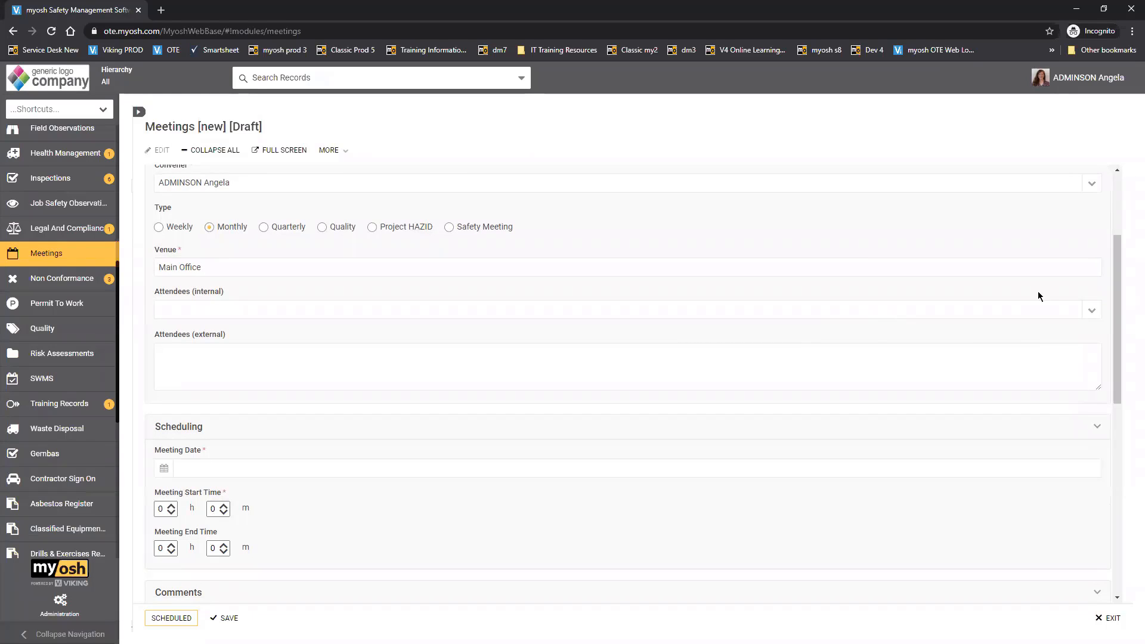
pyautogui.click(1093, 309)
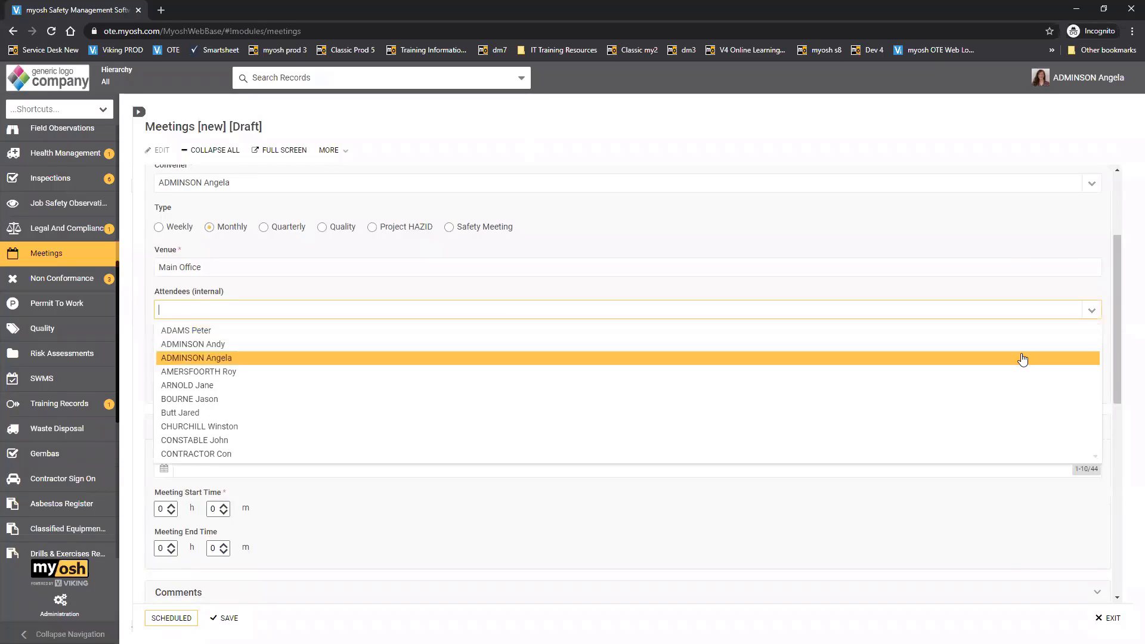
pyautogui.click(993, 344)
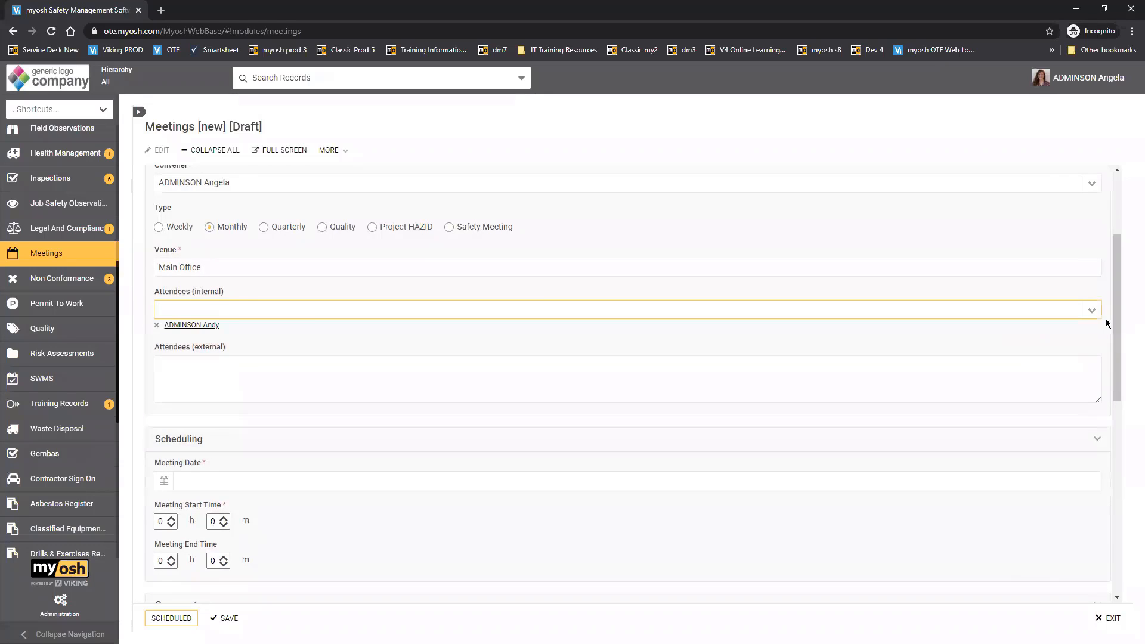
pyautogui.click(1084, 315)
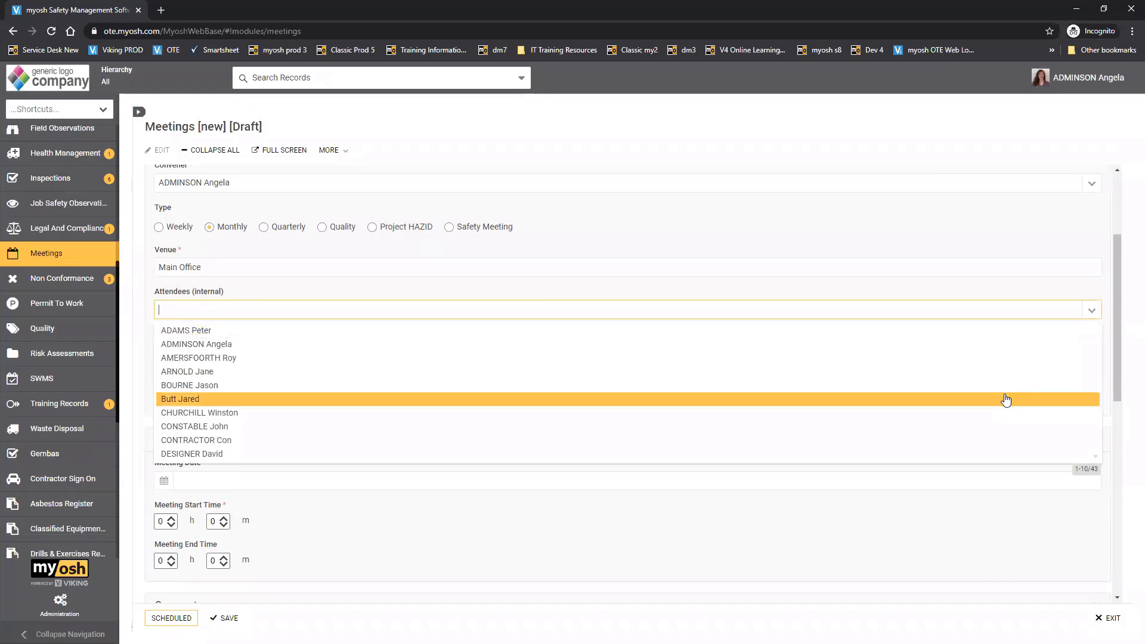
pyautogui.click(1016, 413)
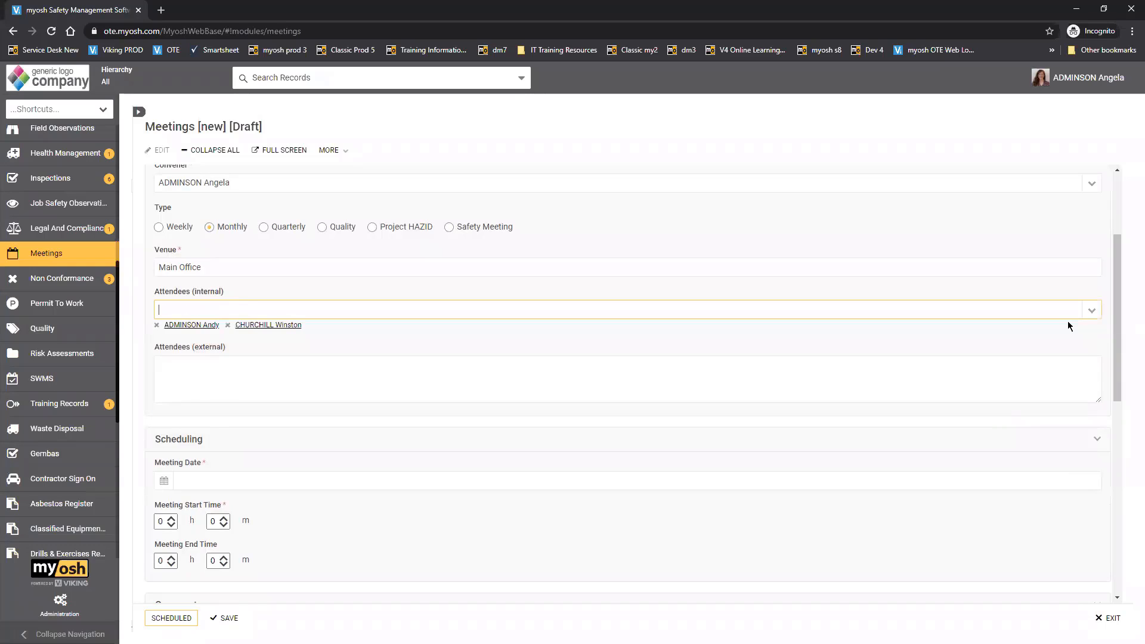
pyautogui.click(1090, 310)
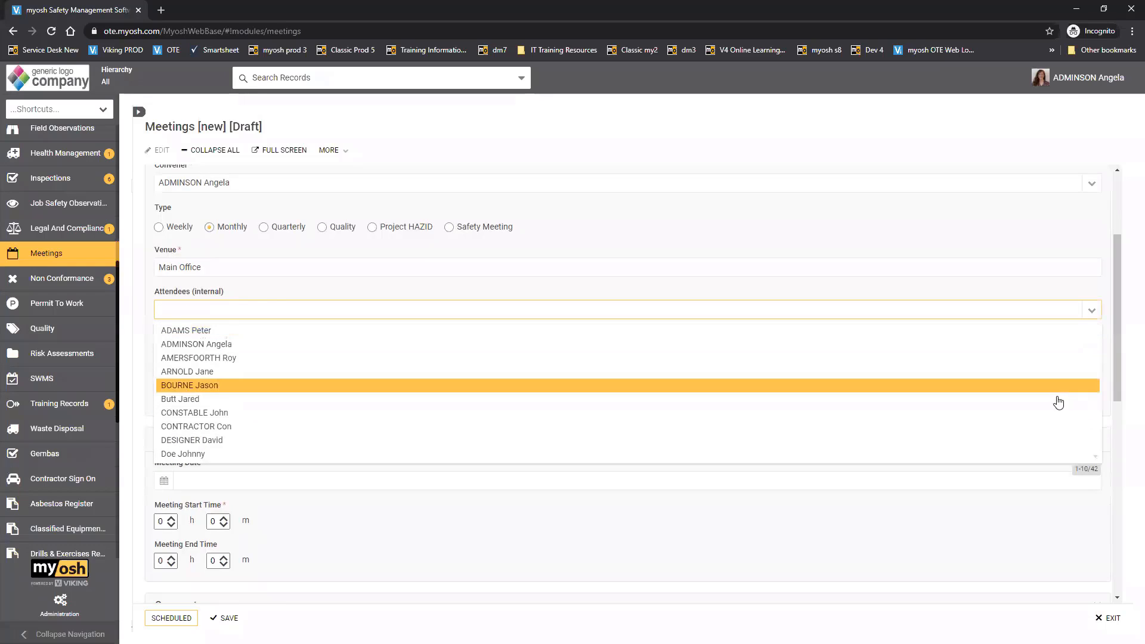
pyautogui.click(1069, 441)
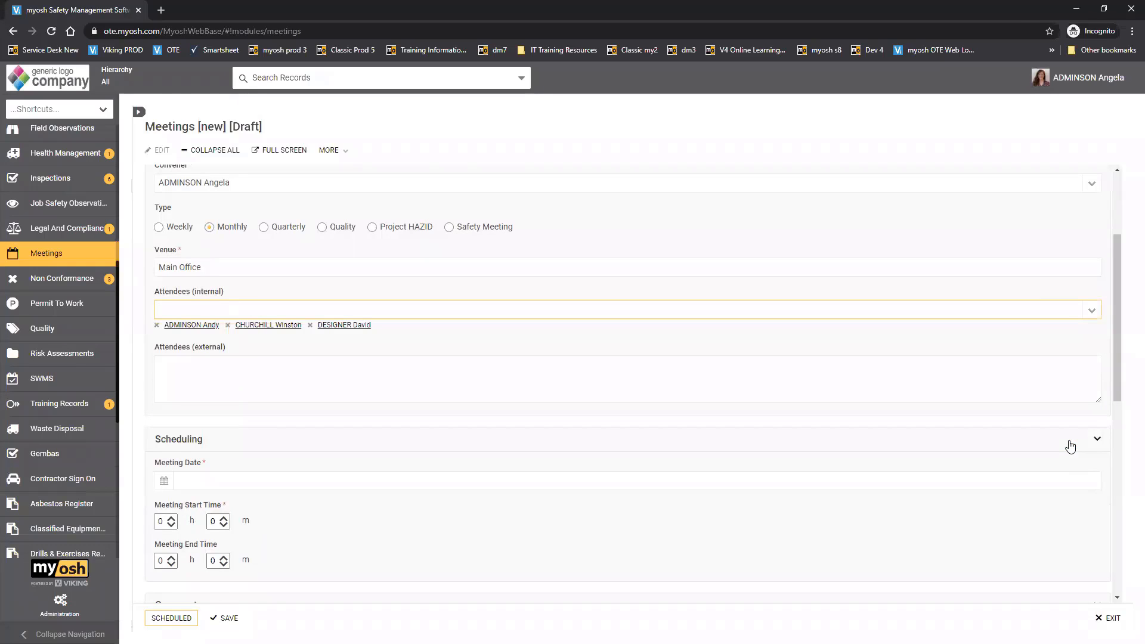
# - Schedule the meeting for 14/08/2020 with a start time of 9 h
pyautogui.scroll(-2, 1125, 433)
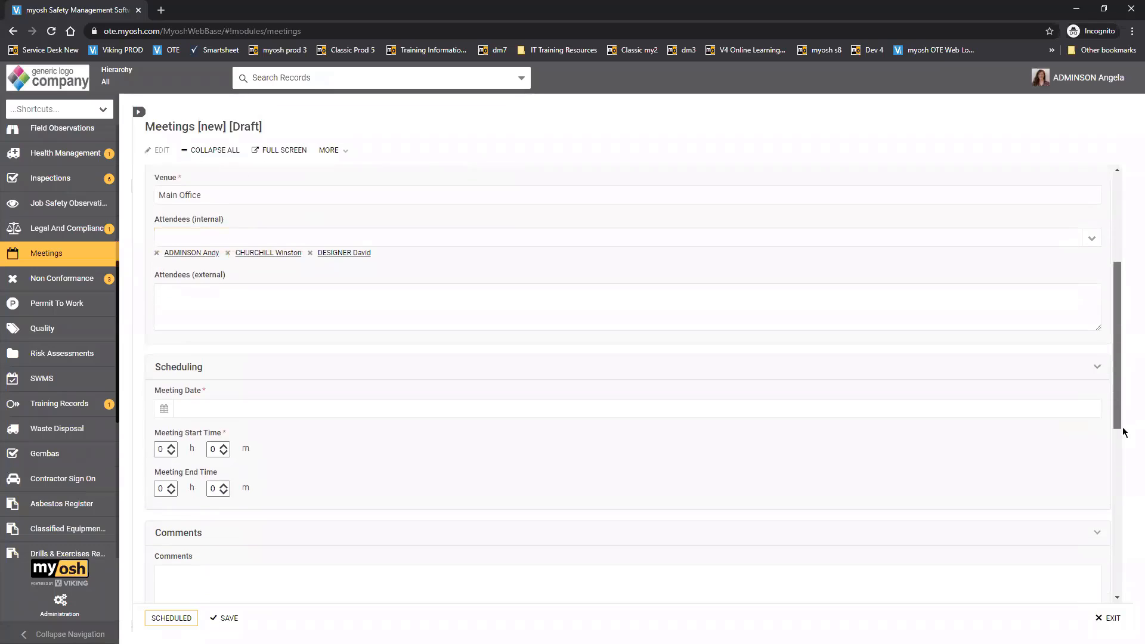
pyautogui.scroll(-3, 1125, 433)
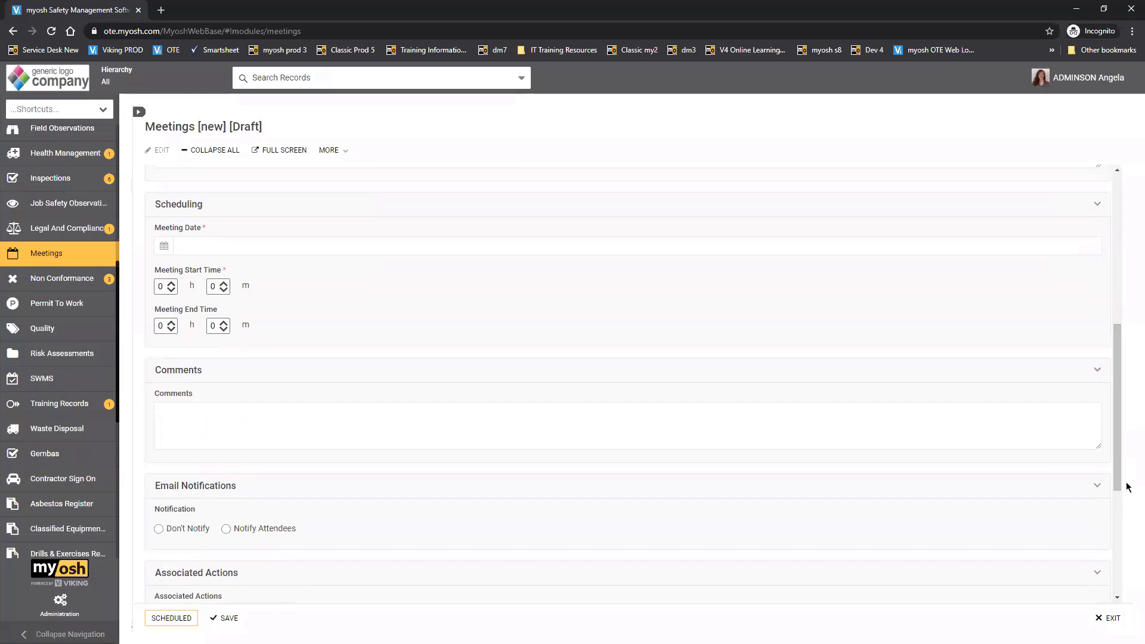
pyautogui.click(159, 251)
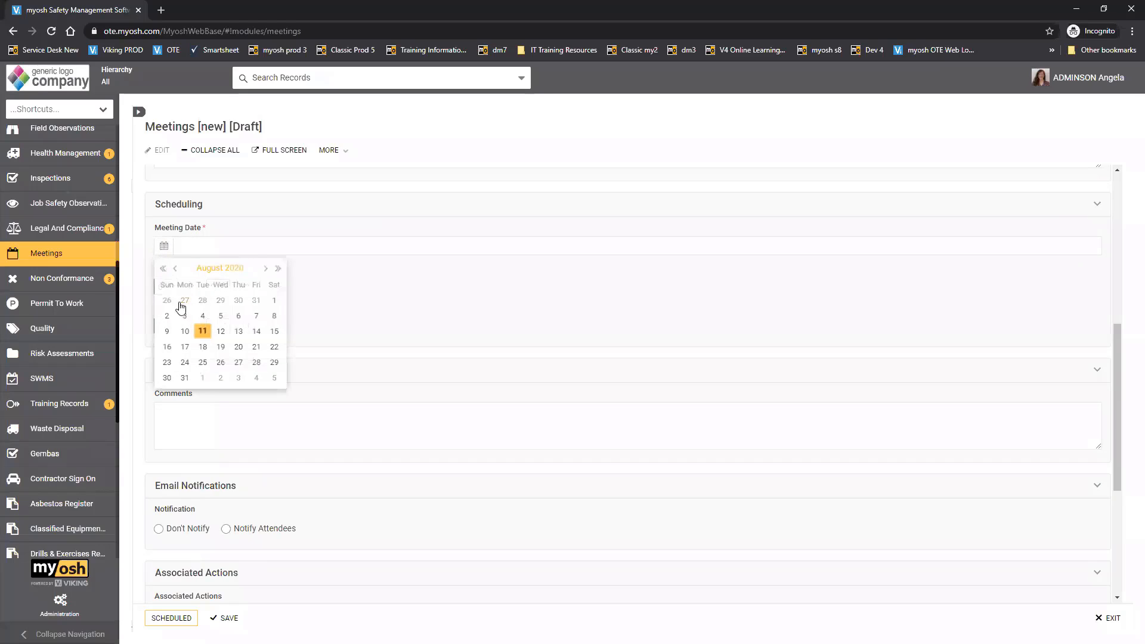
pyautogui.click(255, 331)
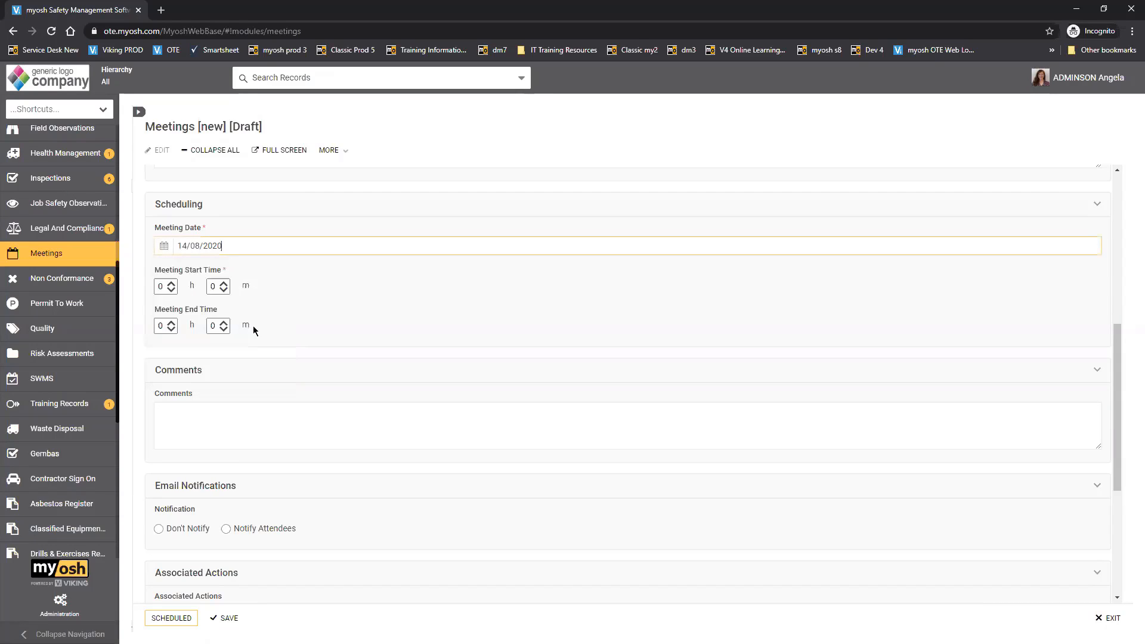
pyautogui.doubleClick(164, 286)
pyautogui.write('9')
# - Review the comments, email notification, associated actions and attachments sections of the meeting form
pyautogui.click(278, 374)
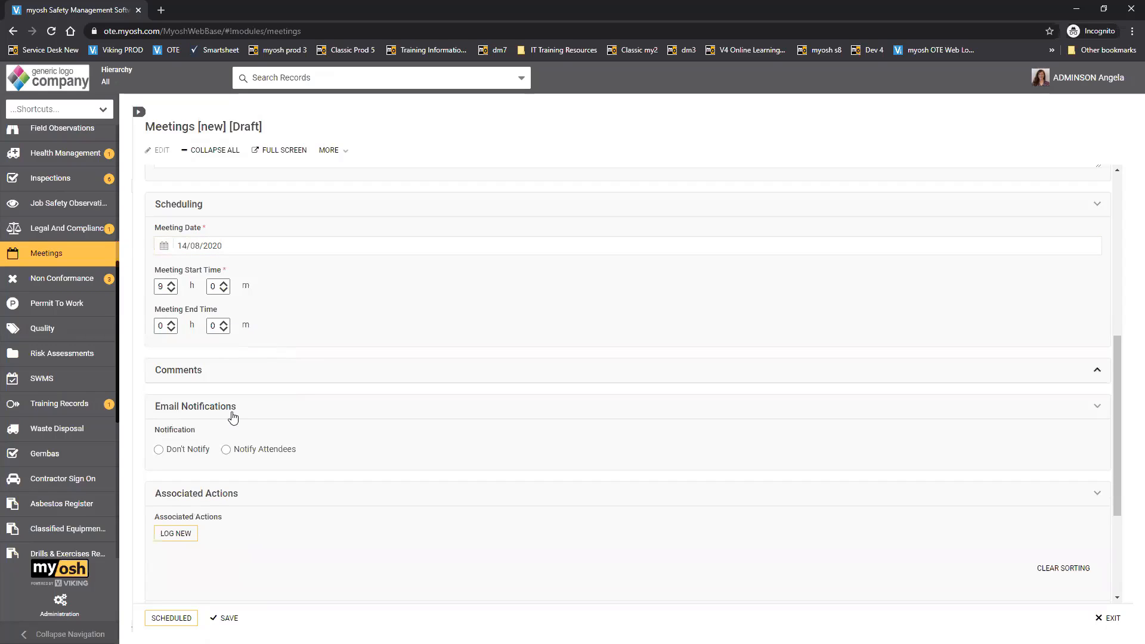
pyautogui.click(225, 380)
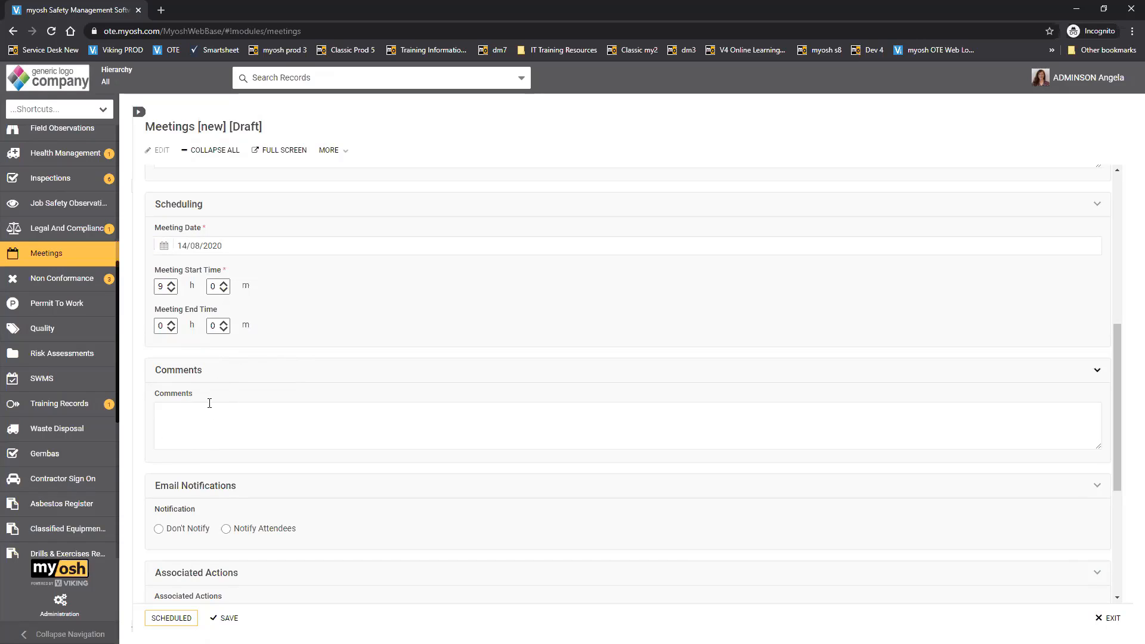
pyautogui.click(179, 414)
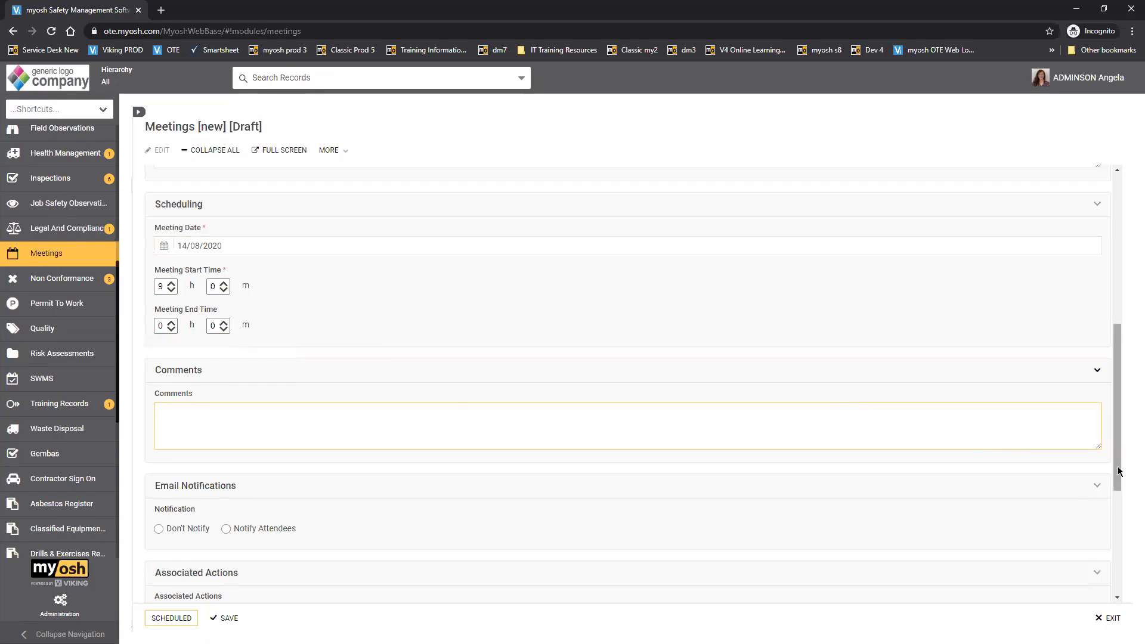
pyautogui.moveTo(1115, 477); pyautogui.dragTo(1102, 583)
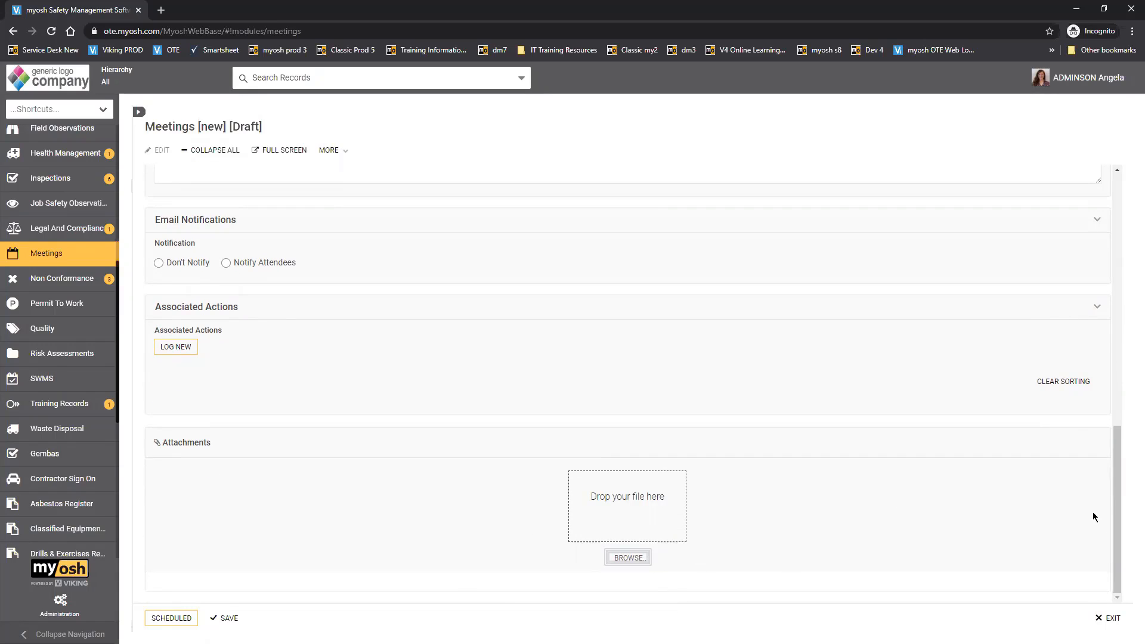
pyautogui.moveTo(1118, 527); pyautogui.dragTo(1125, 449)
pyautogui.scroll(-2, 1121, 454)
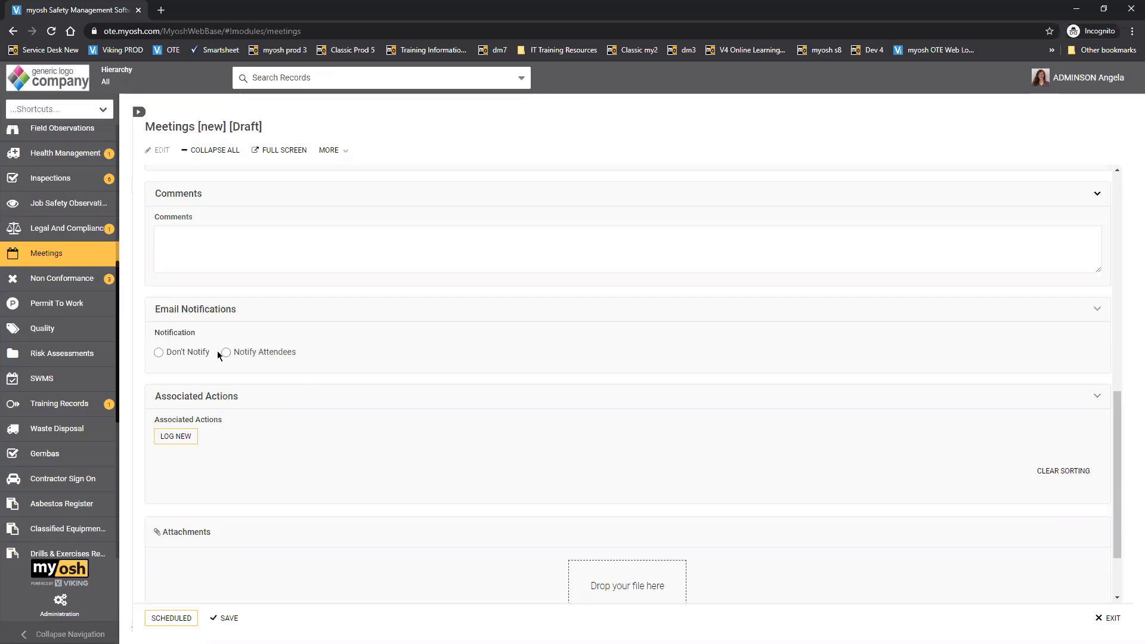
# - Set the email notification to Notify Attendees and submit the meeting with the Scheduled status
pyautogui.click(191, 355)
pyautogui.moveTo(1119, 516); pyautogui.dragTo(1098, 499)
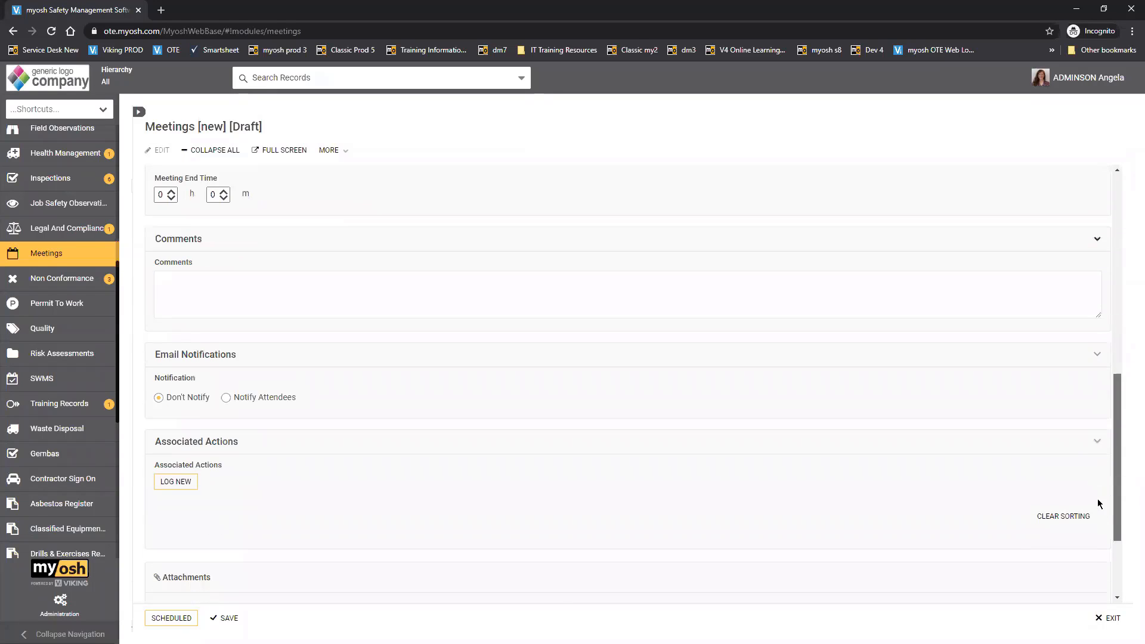
pyautogui.click(226, 399)
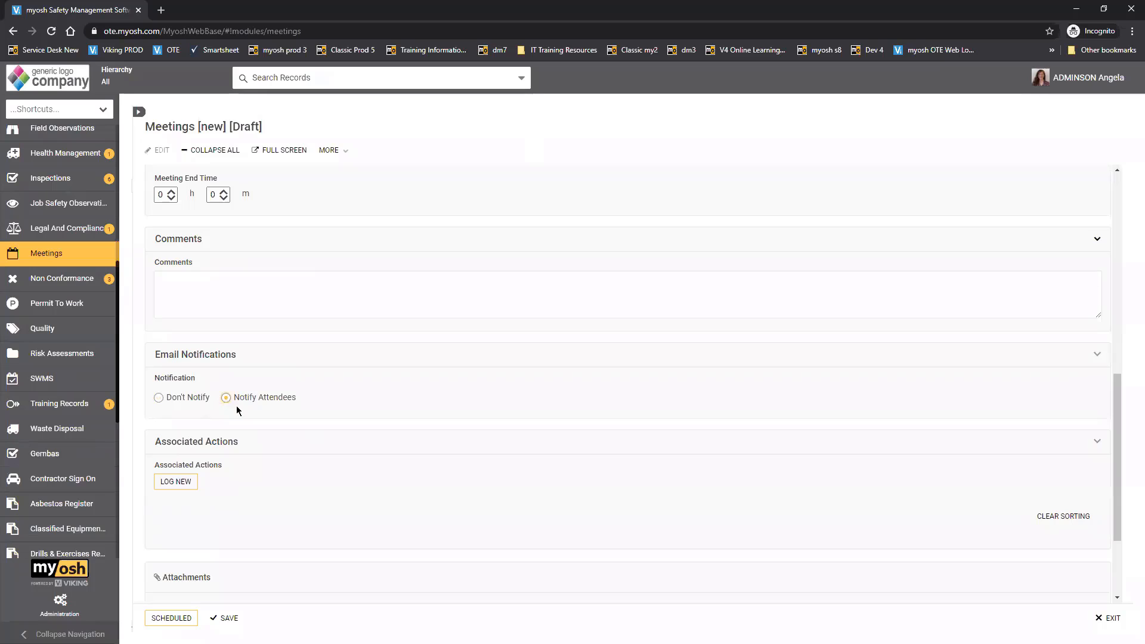
pyautogui.click(162, 619)
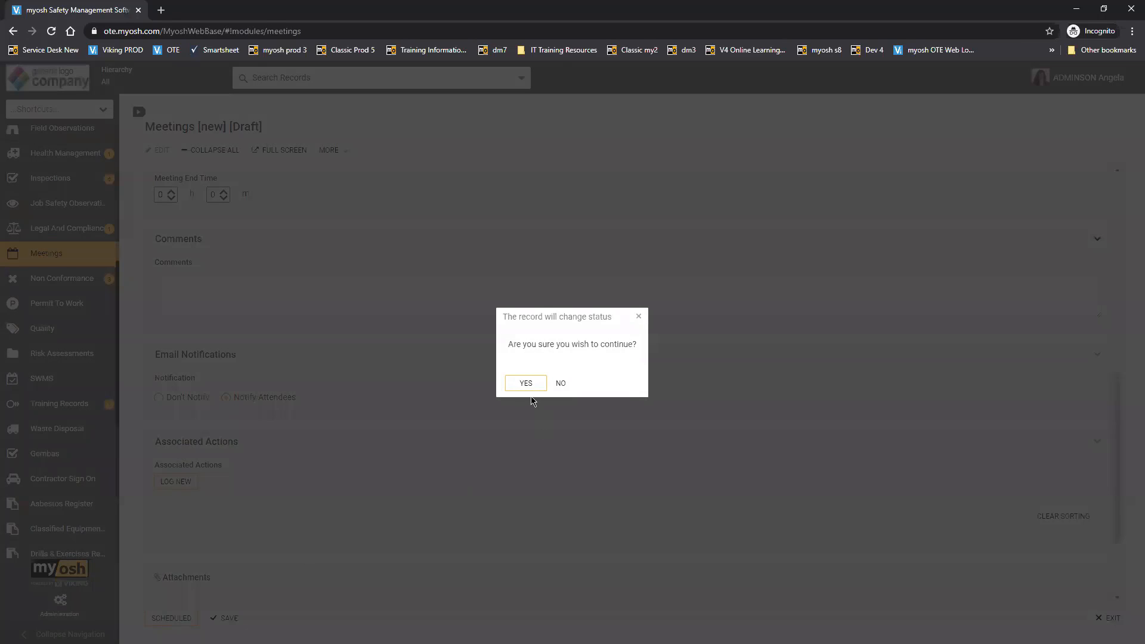
pyautogui.click(526, 385)
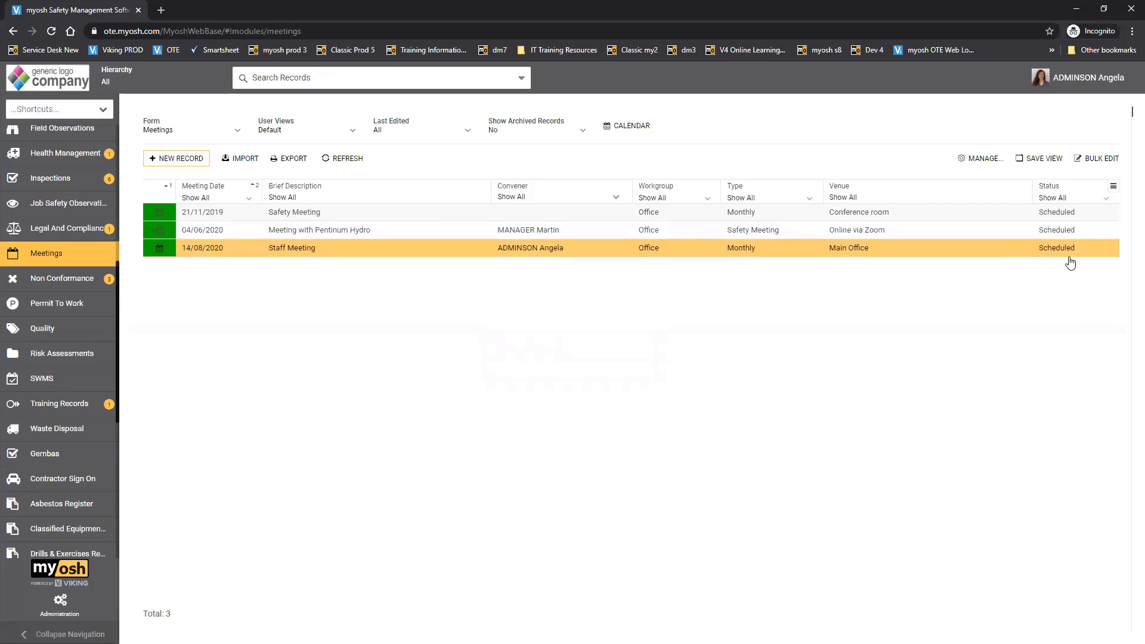
# - Reopen the 14/08/2020 Staff Meeting record for editing and start logging a new associated action
pyautogui.click(581, 249)
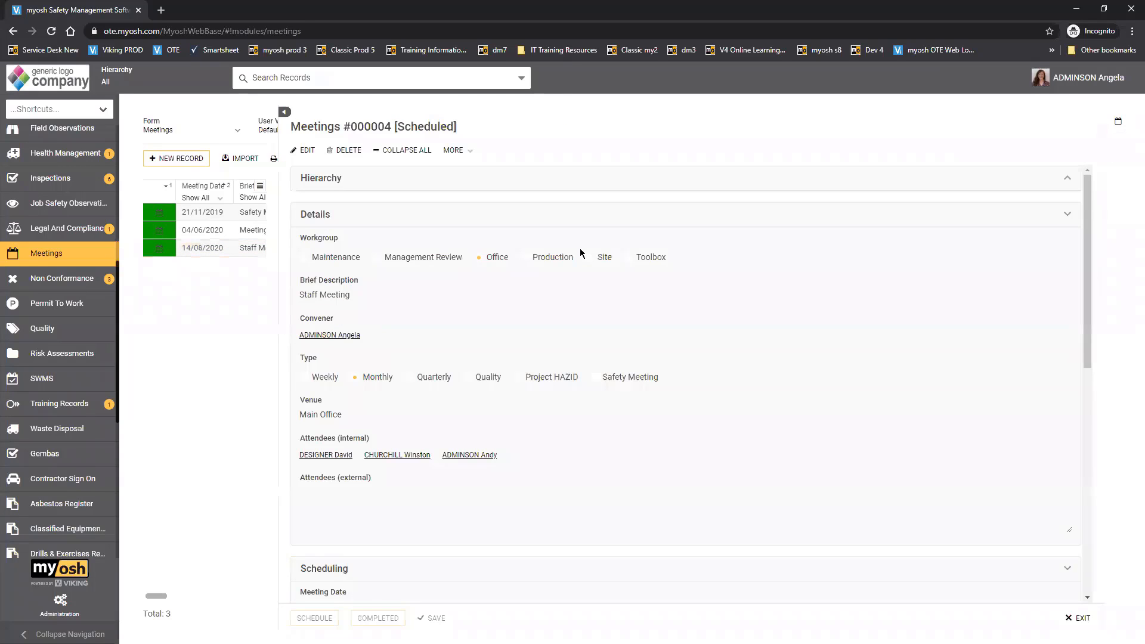
pyautogui.click(302, 151)
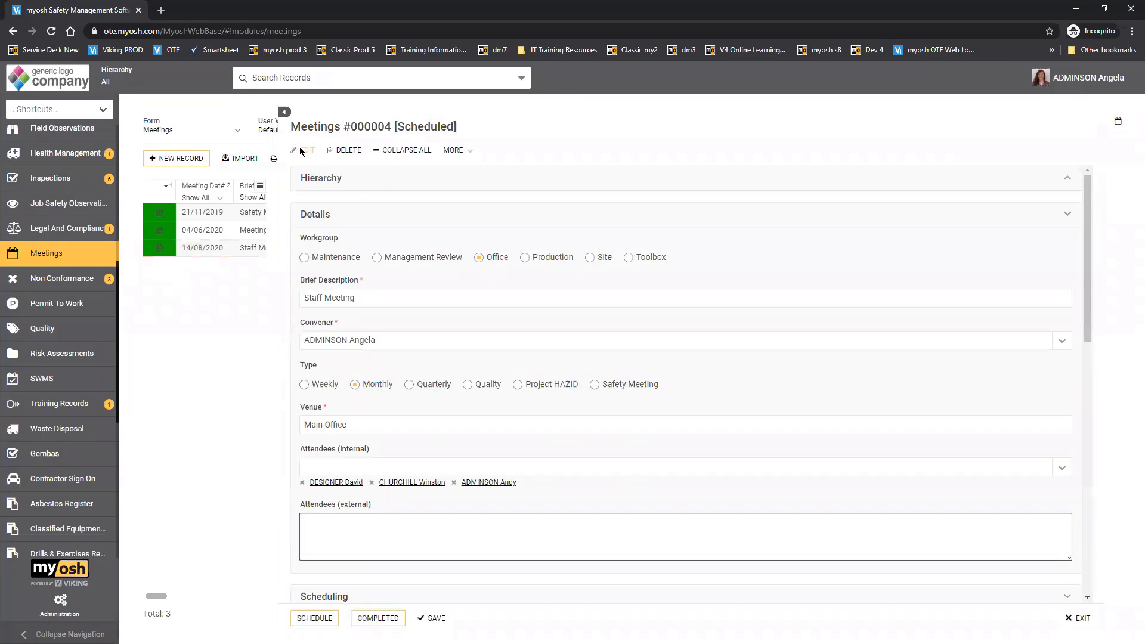
pyautogui.moveTo(1087, 292); pyautogui.dragTo(1094, 547)
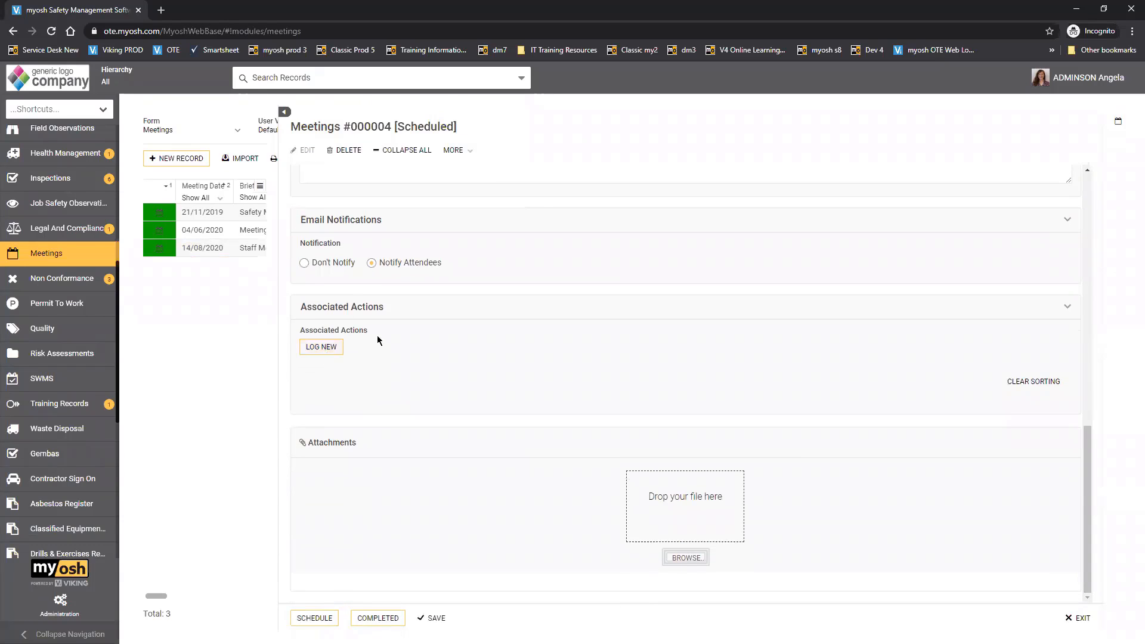
pyautogui.click(334, 350)
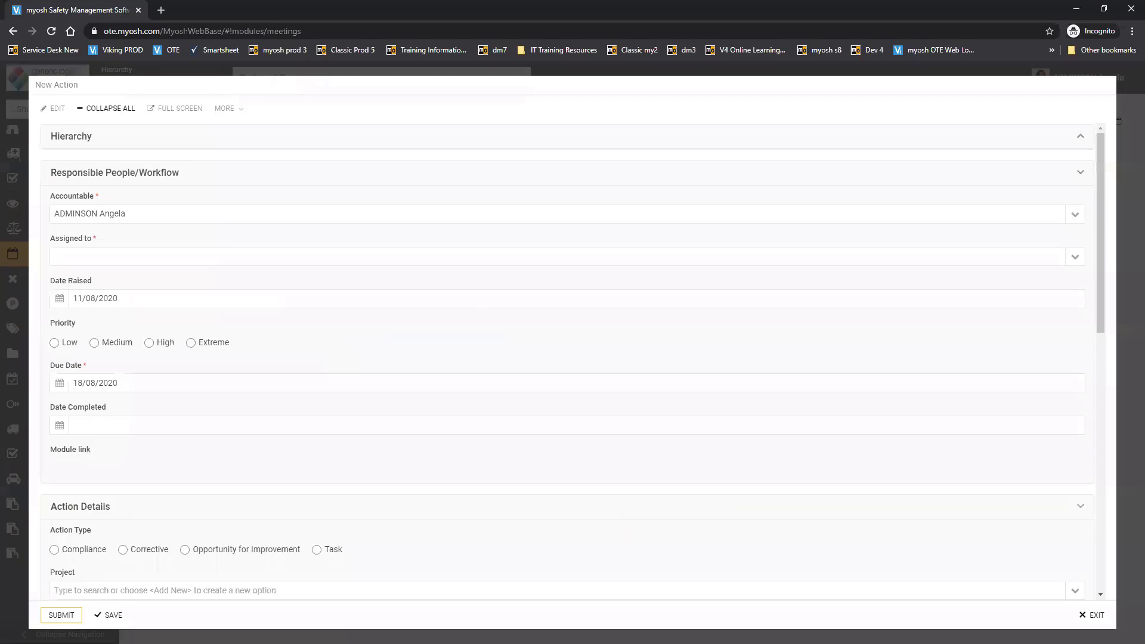
# - Assign the new action to the signed-in administrator and set its priority to Medium
pyautogui.click(1074, 258)
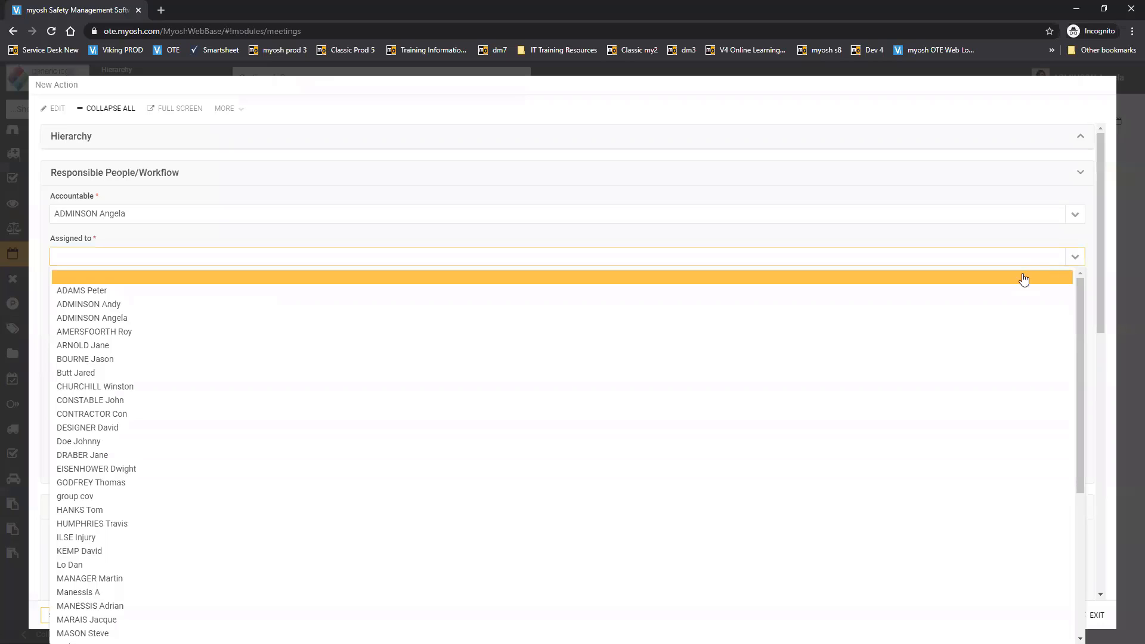
pyautogui.click(1021, 326)
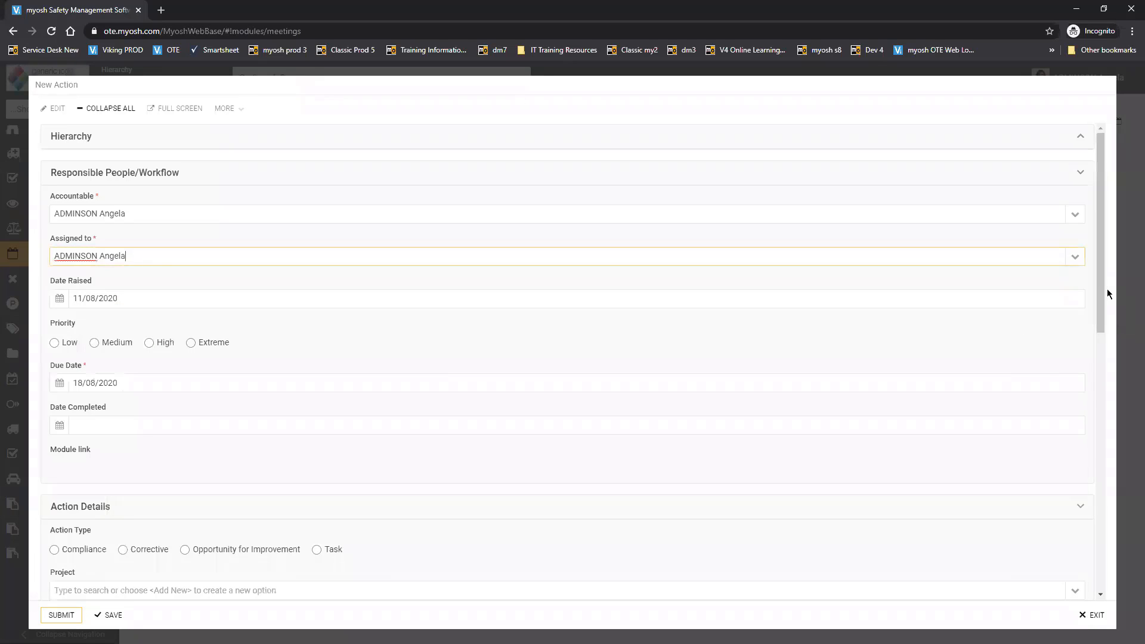
pyautogui.scroll(-3, 1102, 296)
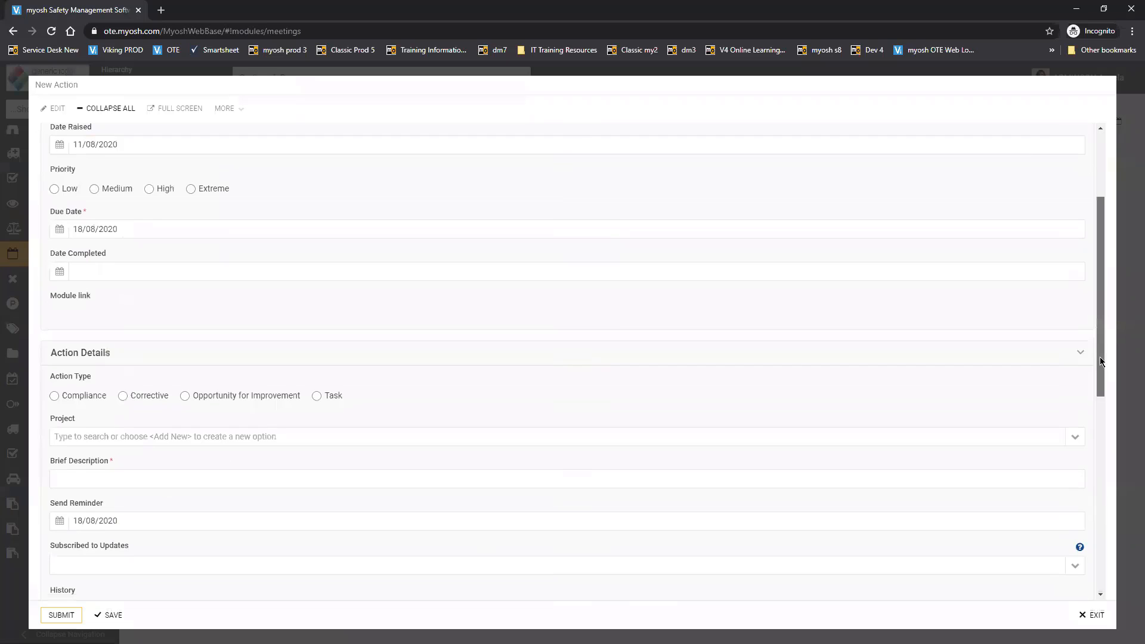
pyautogui.click(114, 188)
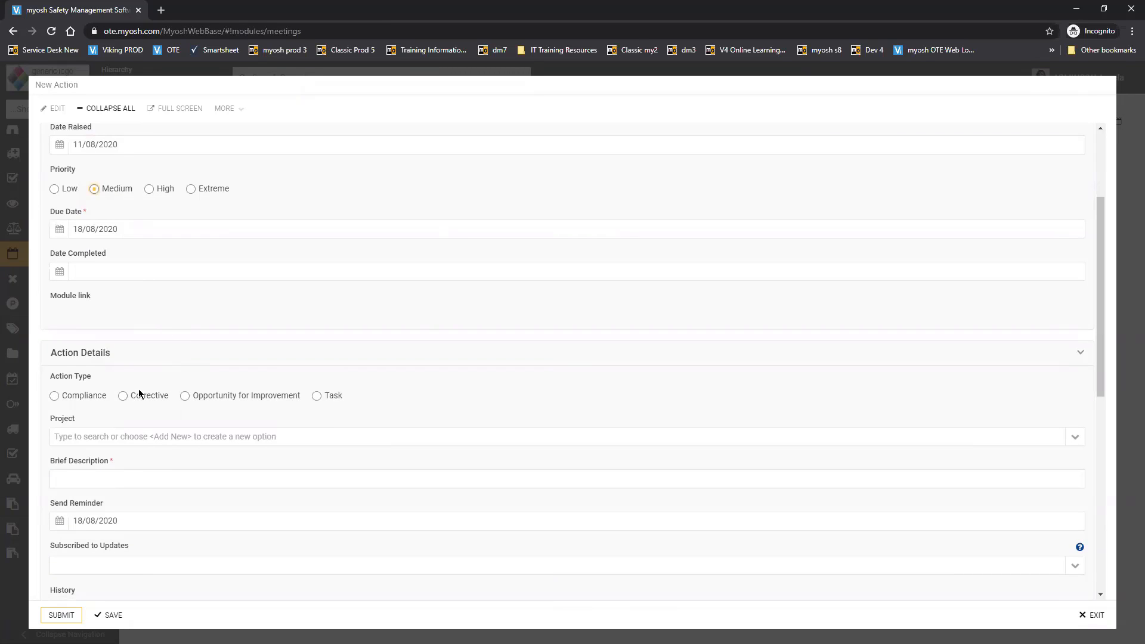
# - Set the new action's type to Task and enter the brief description "Update forms - policy/hr"
pyautogui.click(320, 398)
pyautogui.moveTo(1102, 371); pyautogui.dragTo(1100, 465)
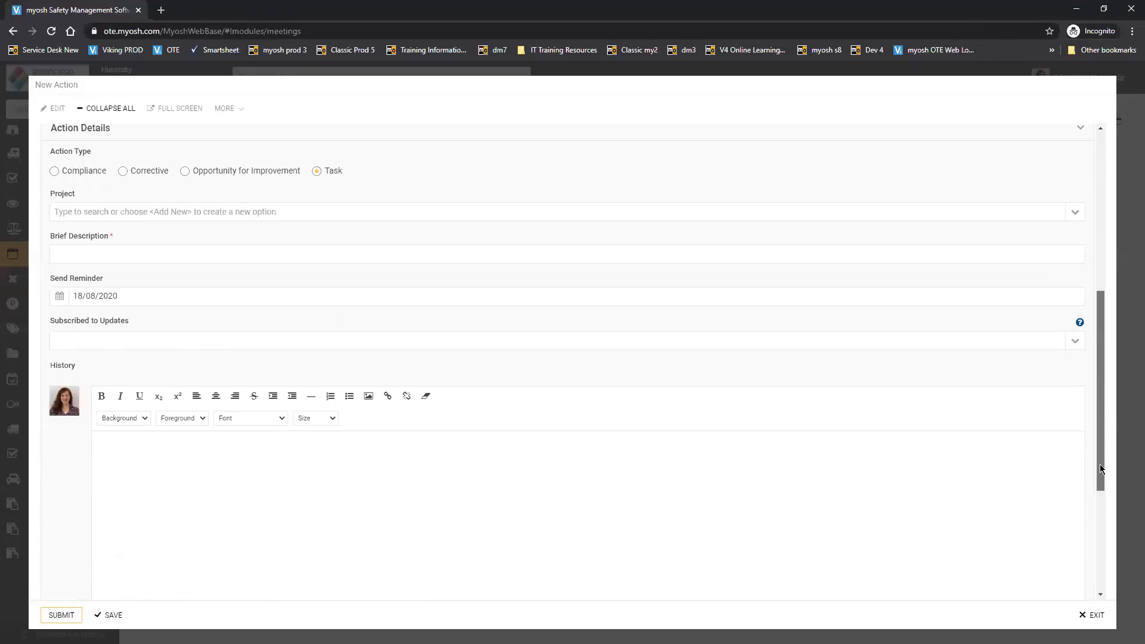
pyautogui.click(115, 256)
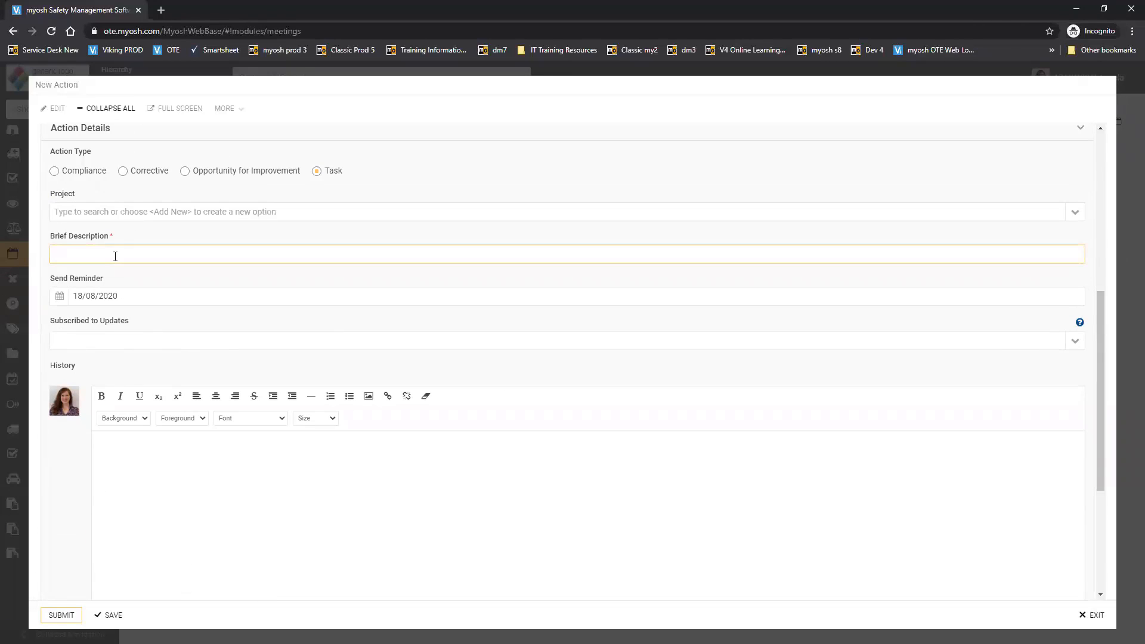
pyautogui.write('Update forms - policy/hr')
# - Add "Details" as the action's history note and submit the action to the meeting
pyautogui.click(135, 513)
pyautogui.write('Details')
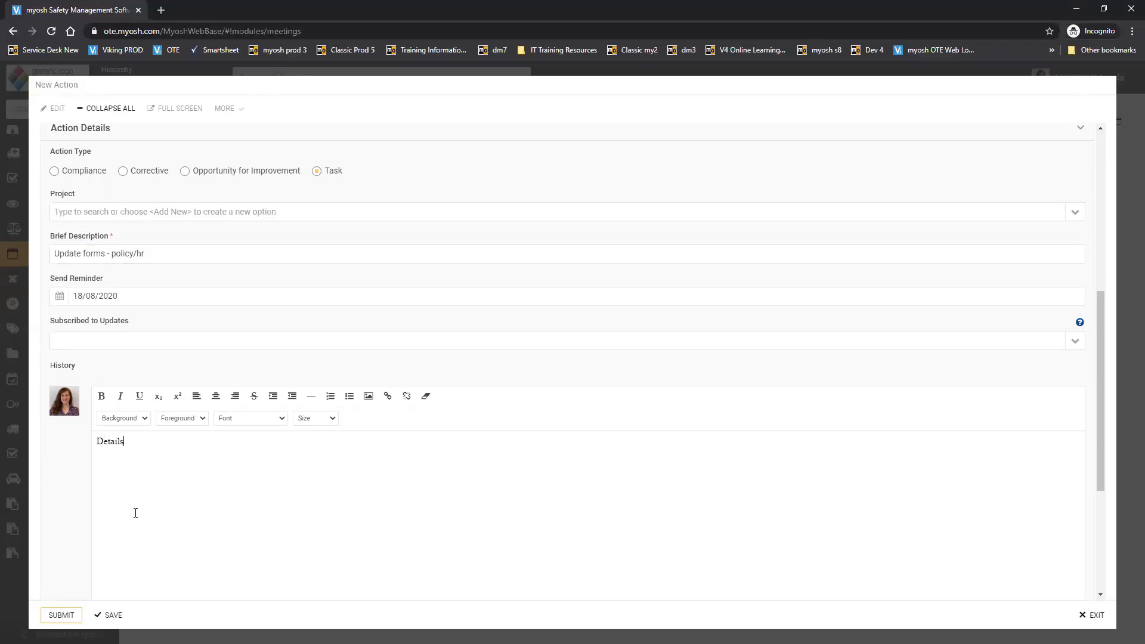
pyautogui.click(73, 609)
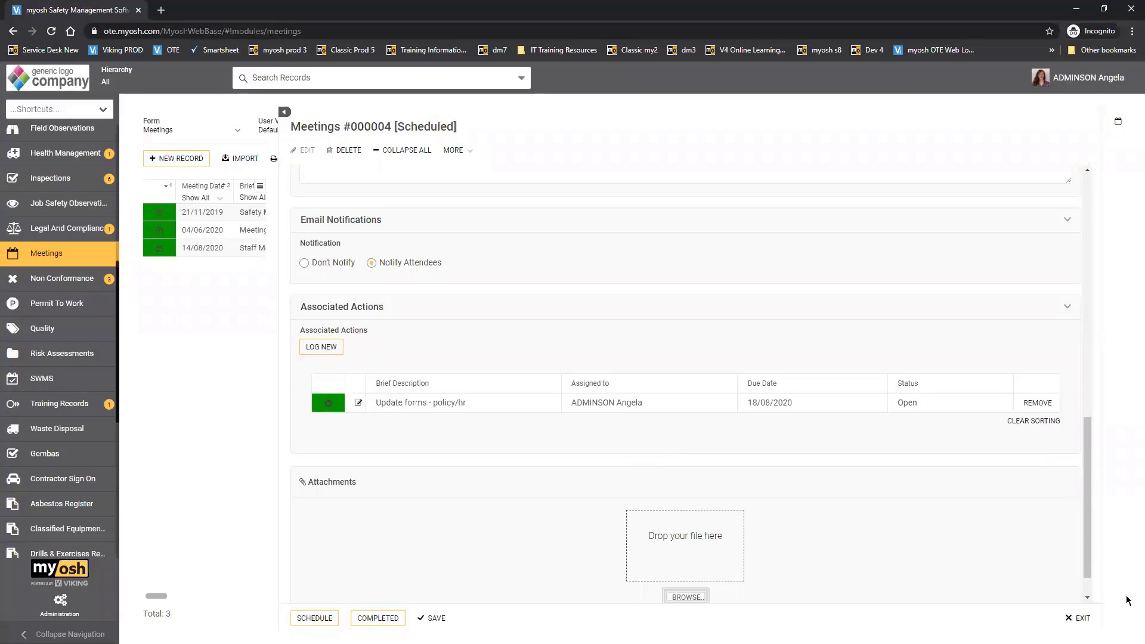
# - Review the meeting's internal attendees and widen the record form by collapsing the meetings list beside it
pyautogui.moveTo(1089, 517); pyautogui.dragTo(1107, 333)
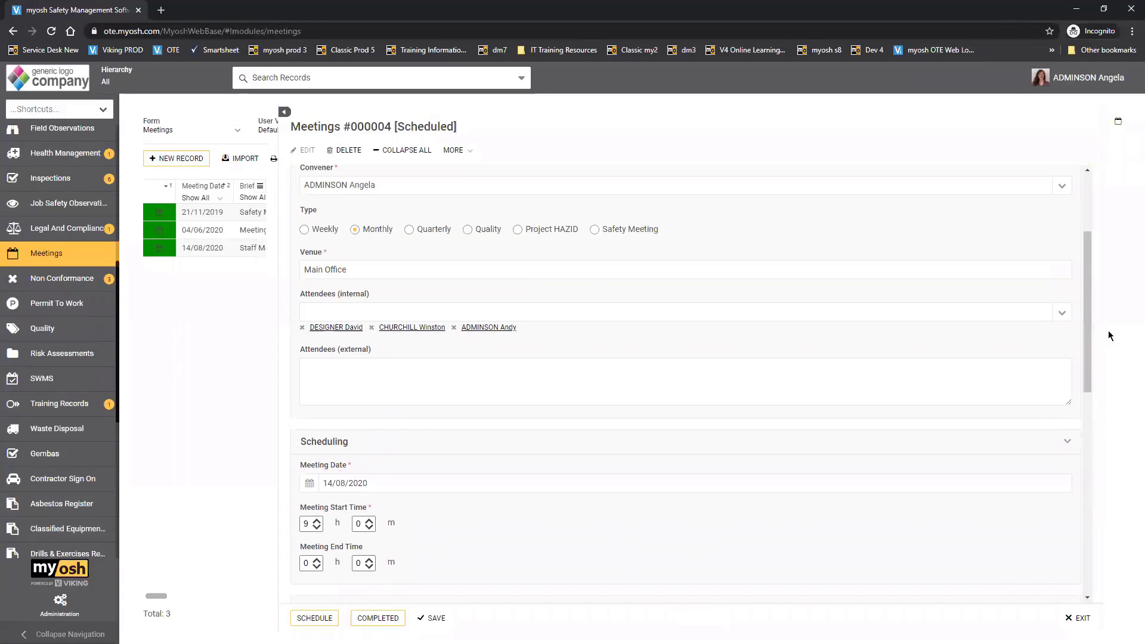
pyautogui.tripleClick(331, 295)
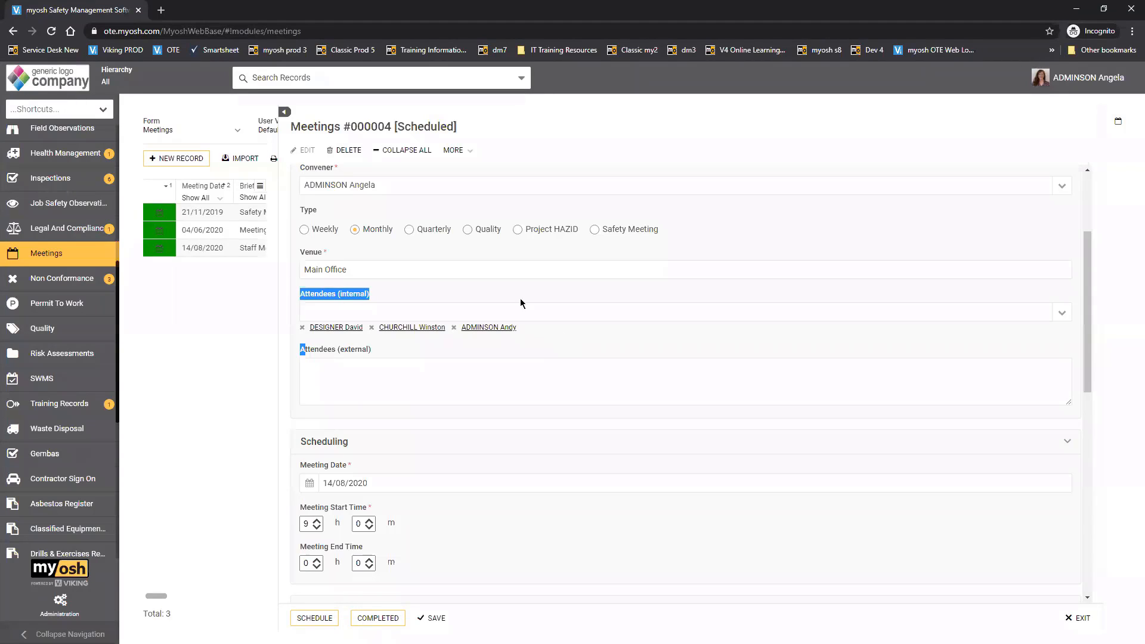
pyautogui.click(284, 113)
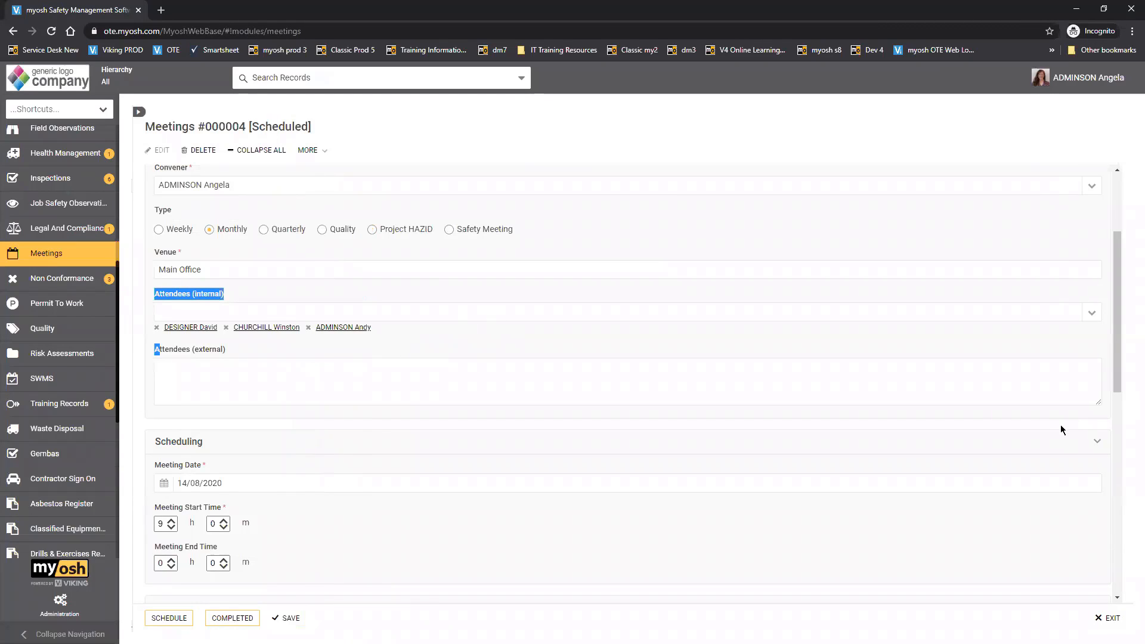
# - Change the Staff Meeting record's status to Completed and confirm the change
pyautogui.moveTo(1115, 362); pyautogui.dragTo(1117, 570)
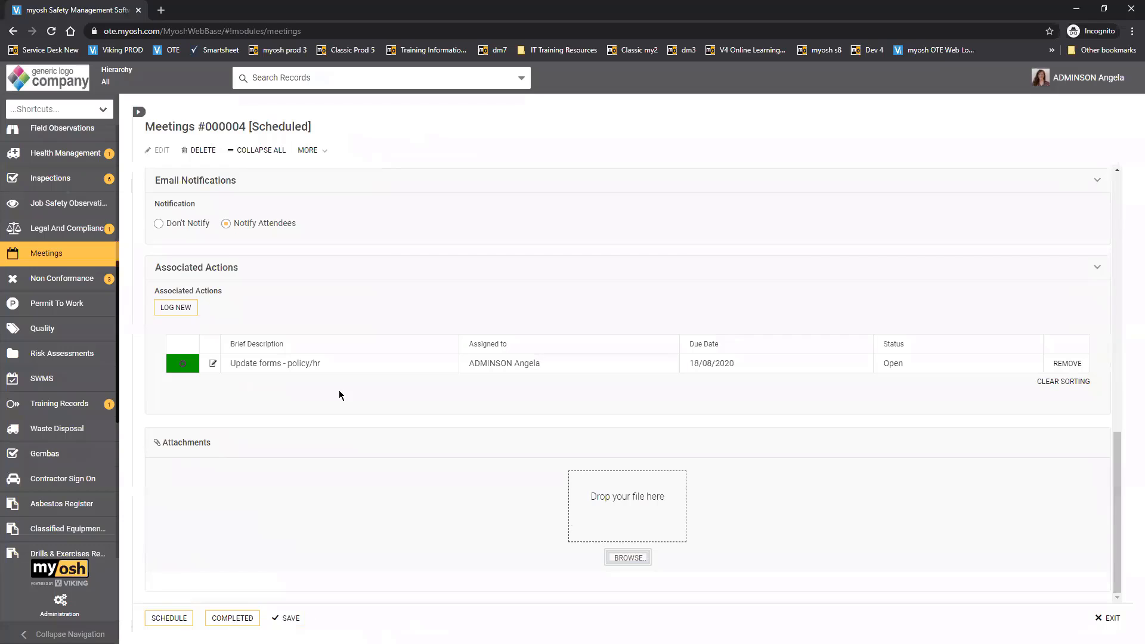
pyautogui.click(232, 619)
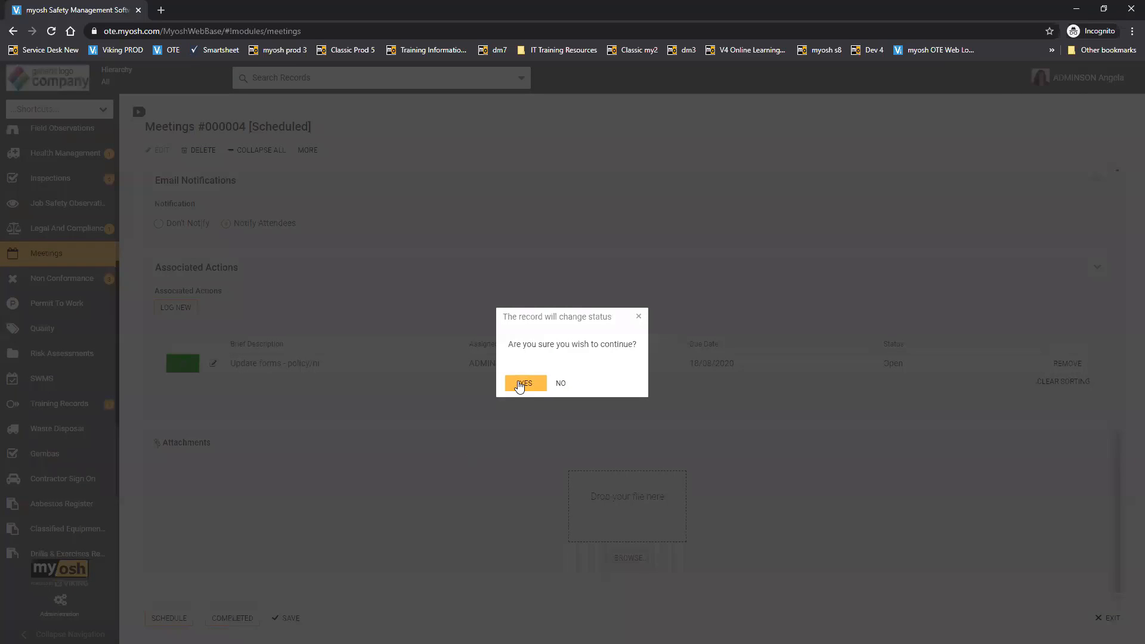
pyautogui.click(520, 385)
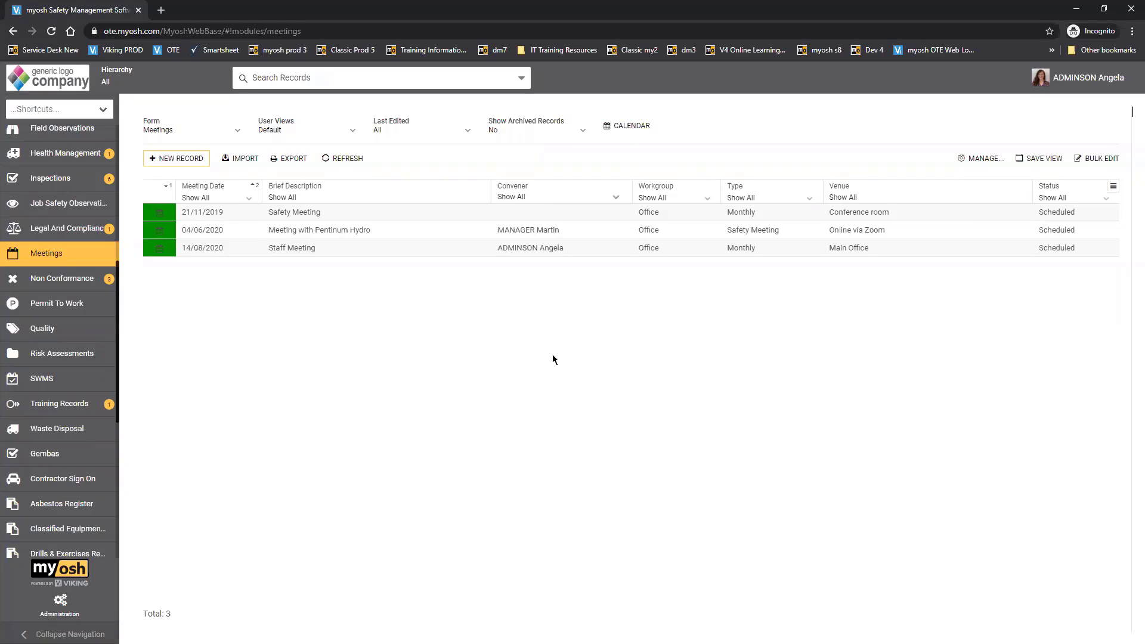
# - Filter the meetings list to archived records only, and switch the archived records filter to All
pyautogui.click(580, 134)
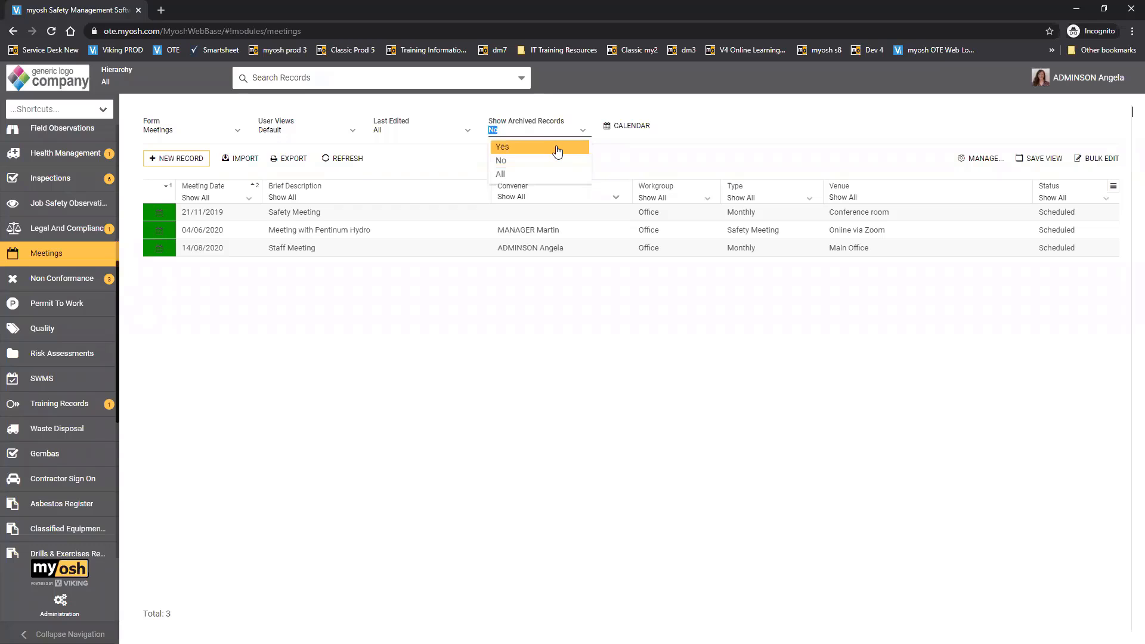
pyautogui.click(557, 149)
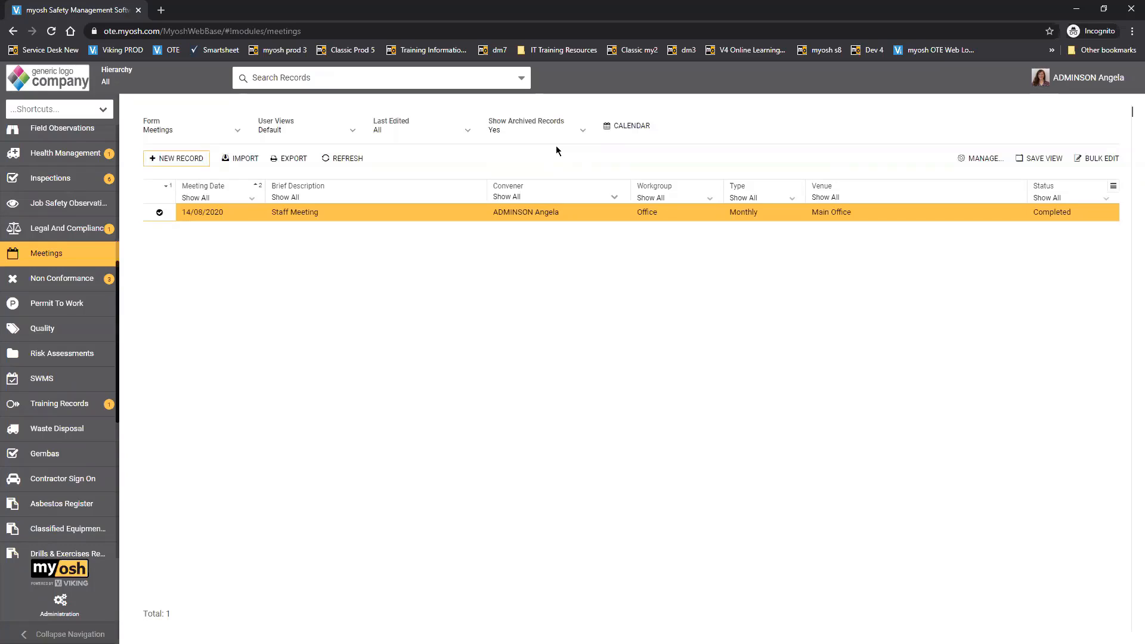
pyautogui.click(578, 132)
pyautogui.click(543, 172)
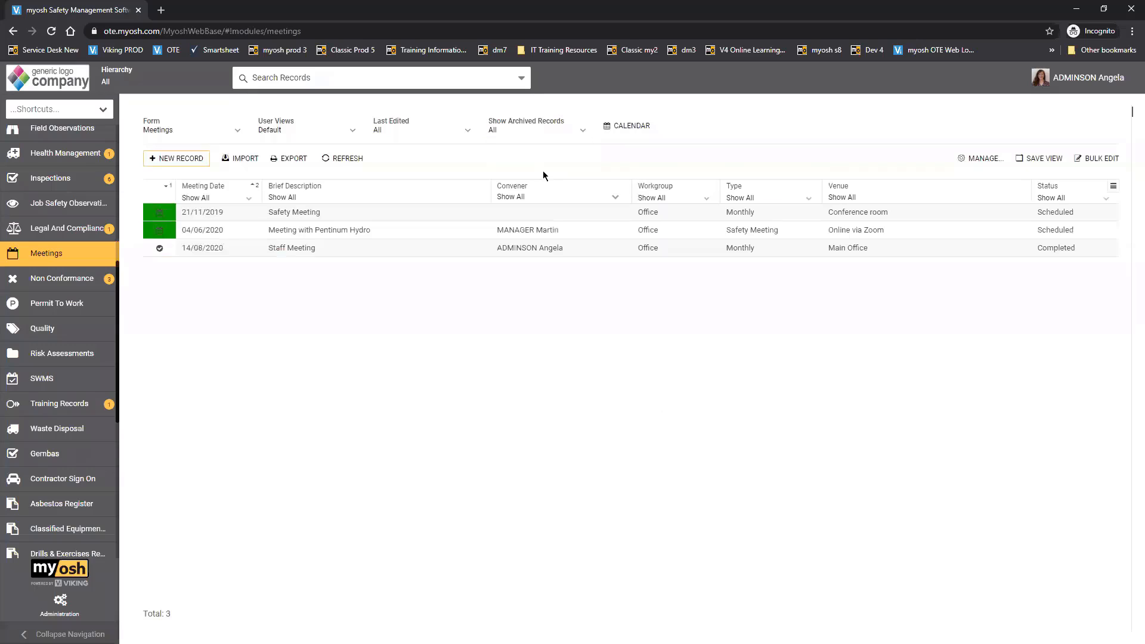